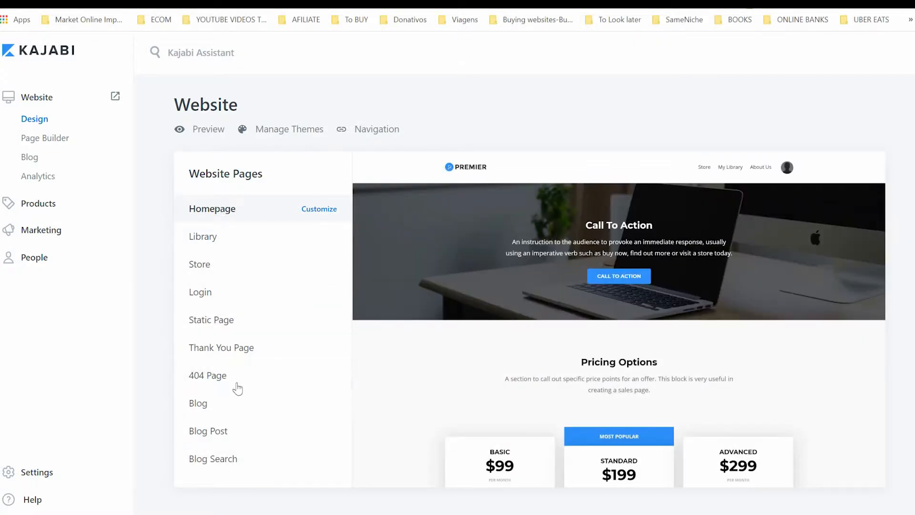
Open the homepage for customizing and examine its sections from Call To Action down to Features.
mouse_move(551, 416)
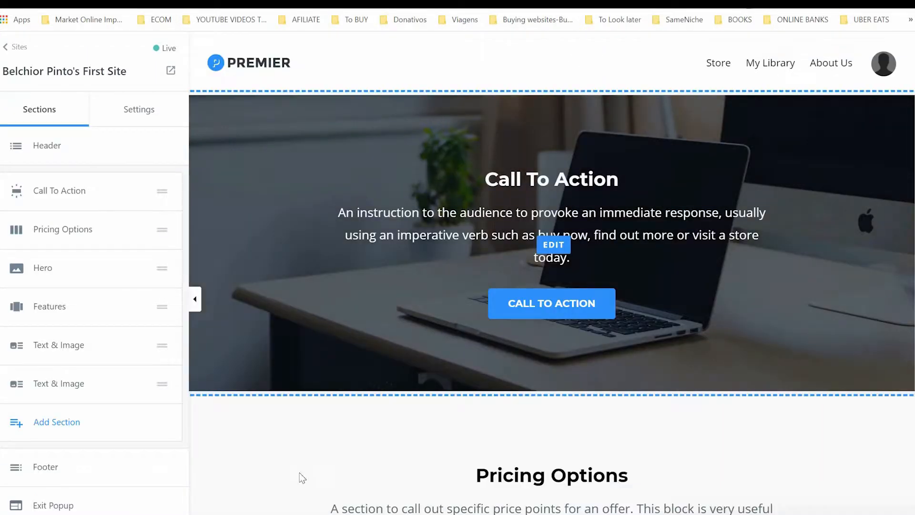
scroll(344, 477, down, 3)
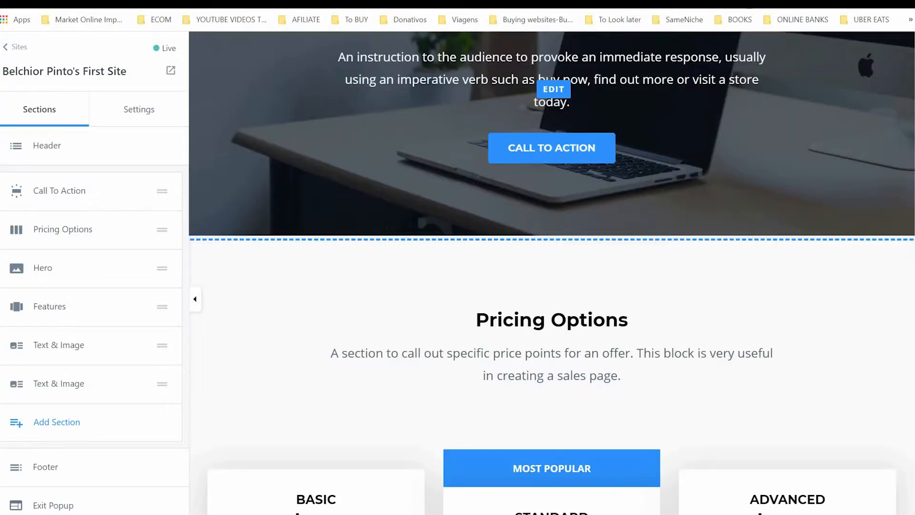
scroll(552, 286, down, 3)
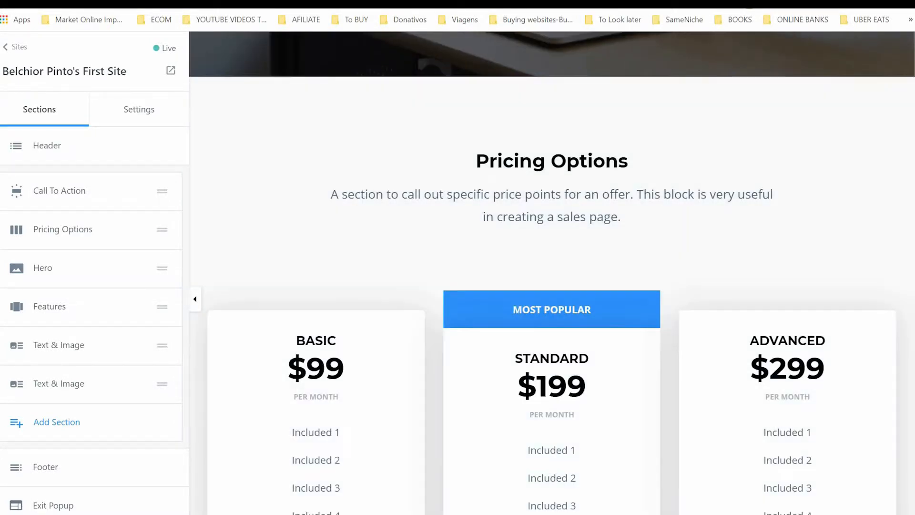
scroll(552, 273, down, 20)
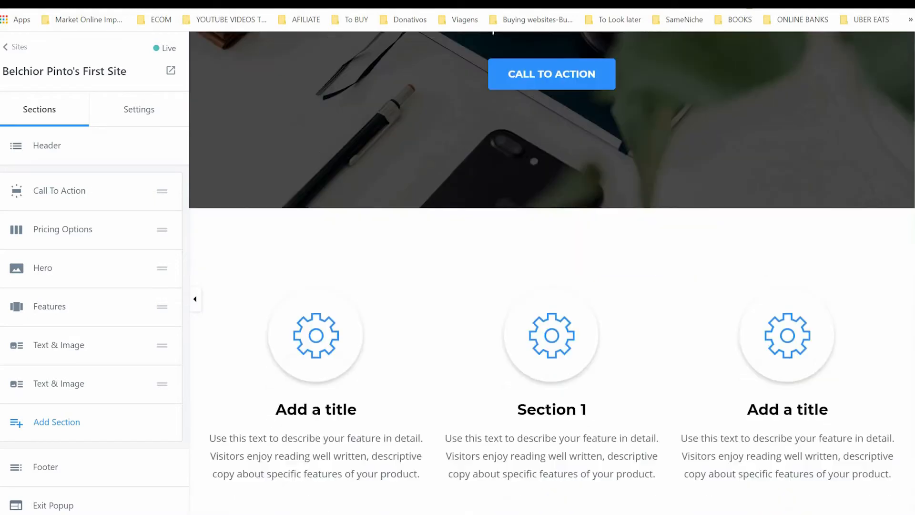
scroll(551, 273, up, 15)
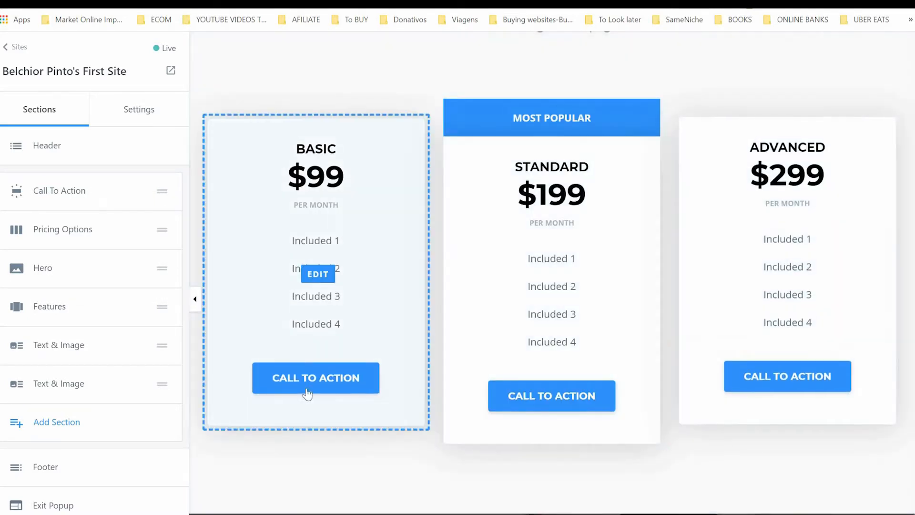
scroll(652, 391, up, 3)
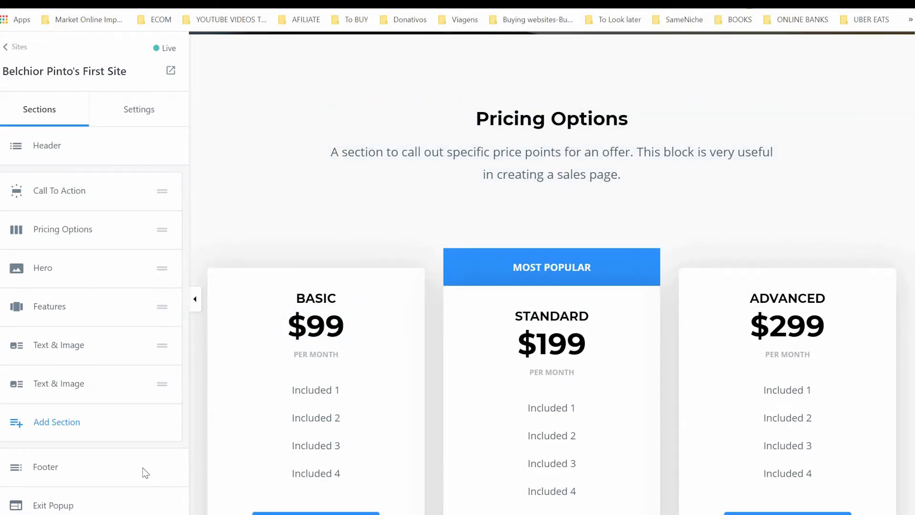
scroll(143, 470, down, 1)
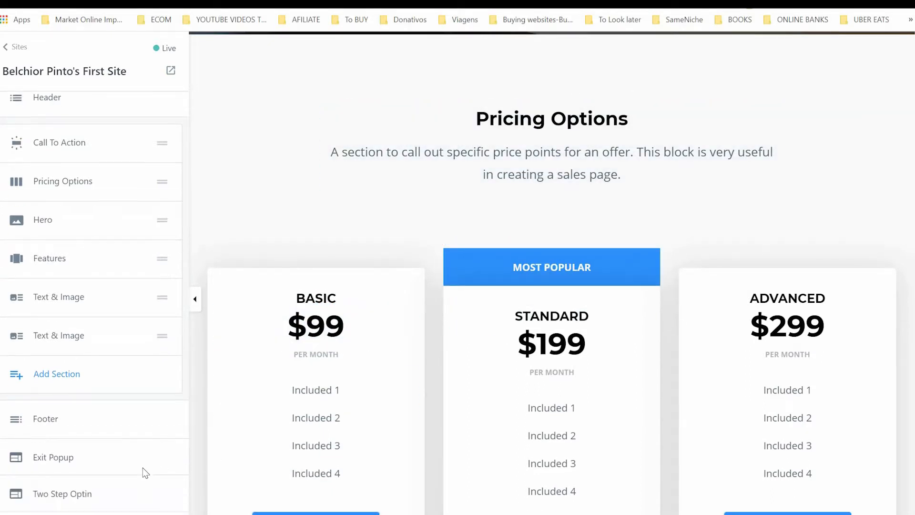
click(50, 377)
drag(184, 282, 186, 453)
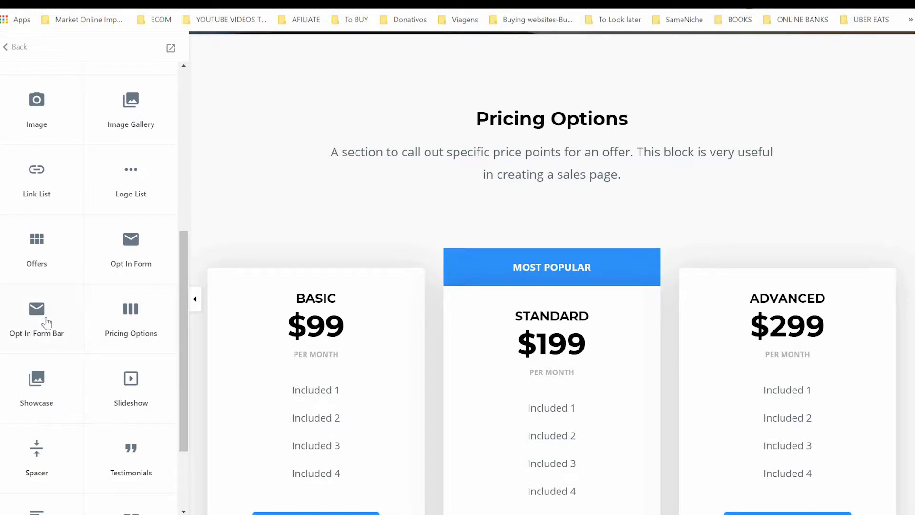
mouse_move(37, 317)
click(36, 356)
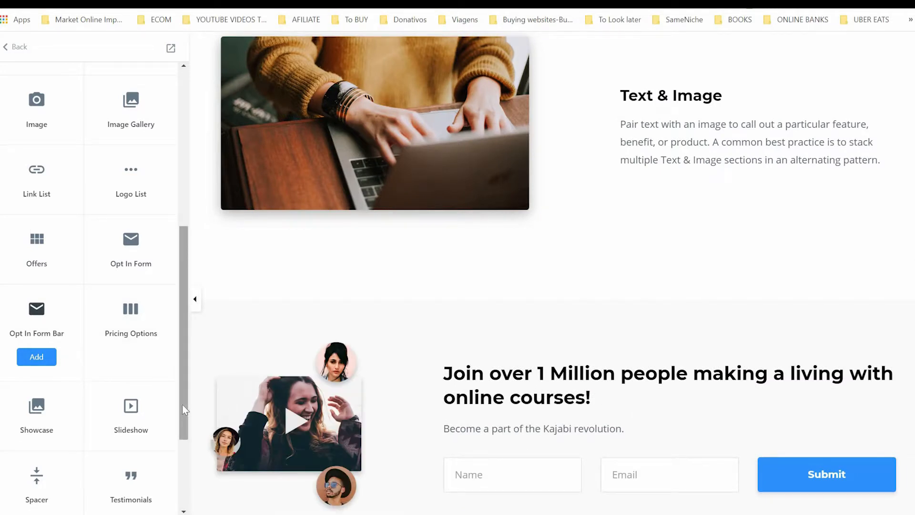
scroll(182, 404, down, 3)
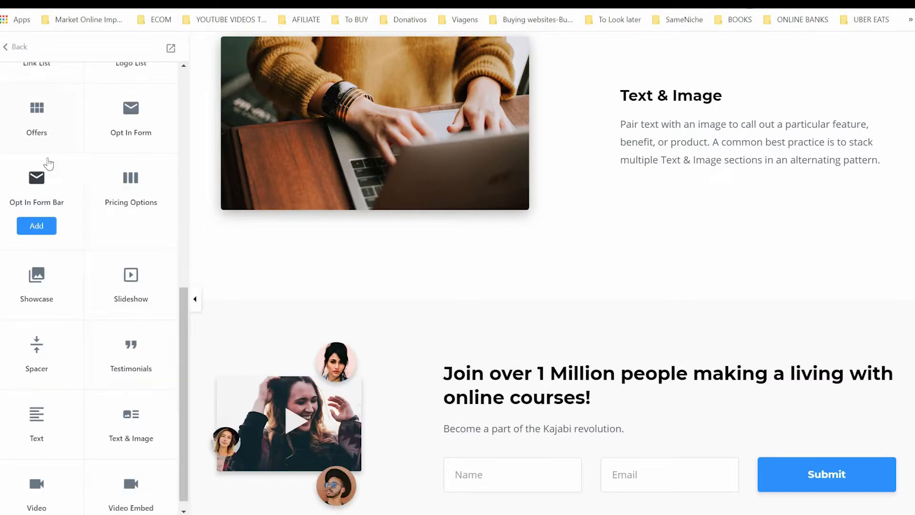
click(9, 45)
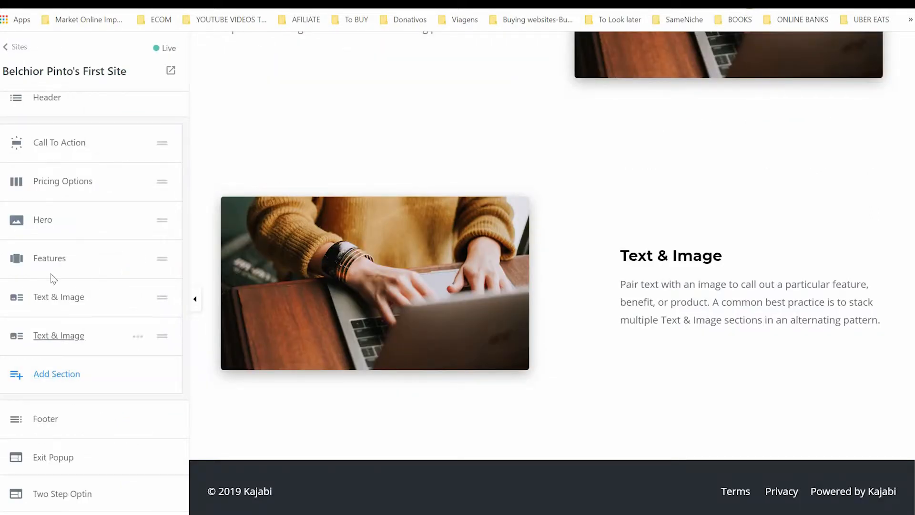
Add an Opt In Form Bar section to the homepage, save it and return to the section list.
mouse_move(354, 380)
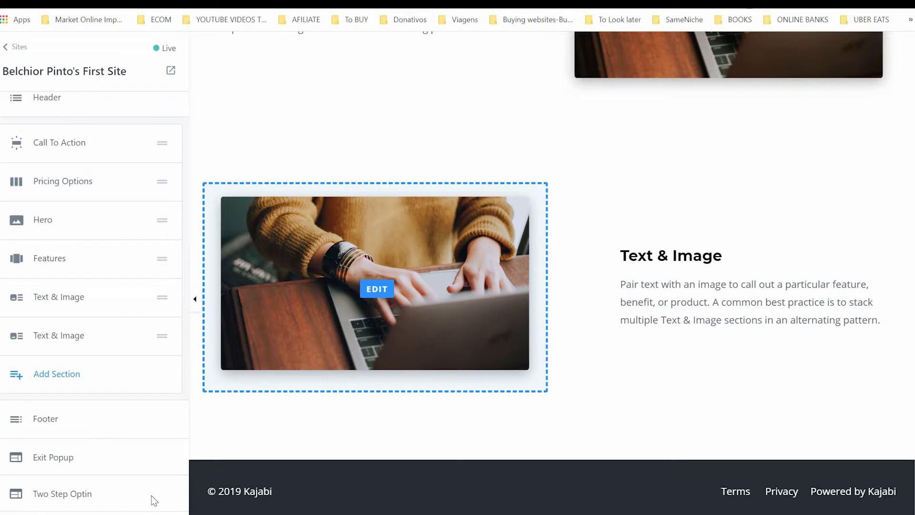
click(74, 363)
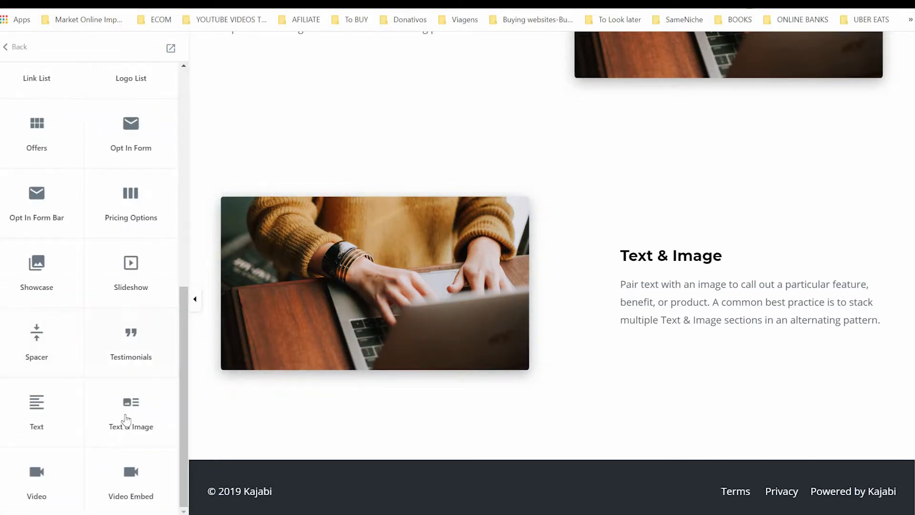
click(38, 243)
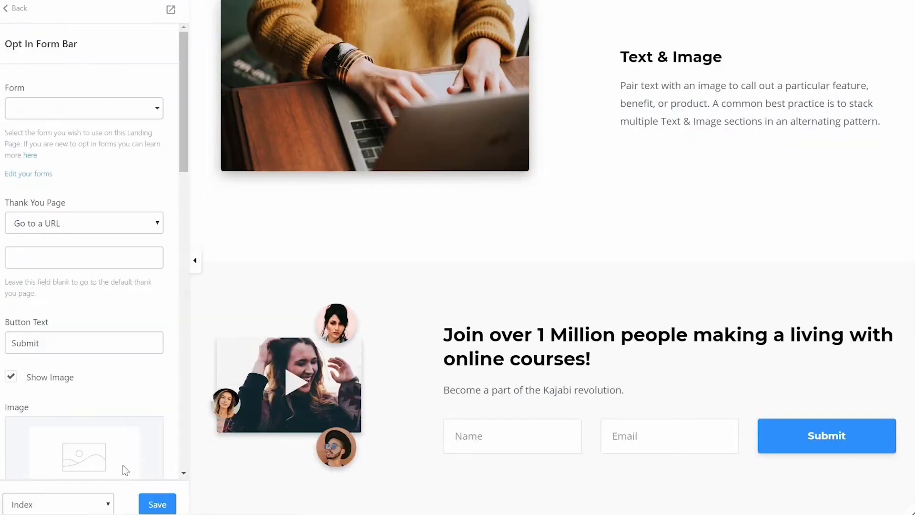
click(150, 500)
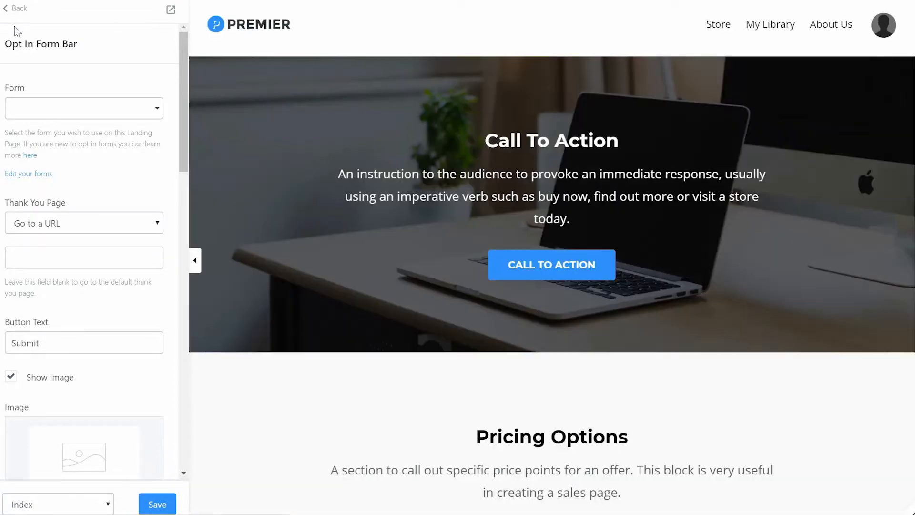
click(16, 13)
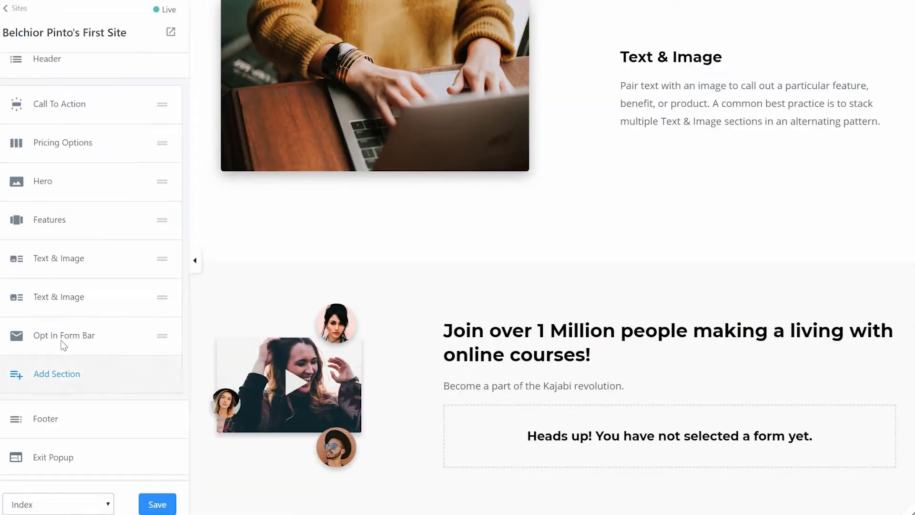
Move the Opt In Form Bar section between Pricing Options and Hero.
drag(61, 319, 58, 189)
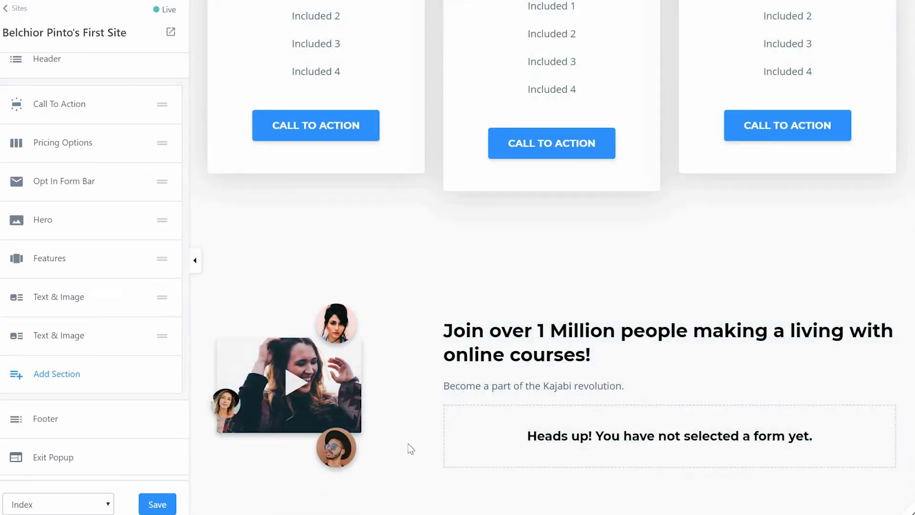
scroll(408, 448, down, 2)
scroll(409, 448, down, 2)
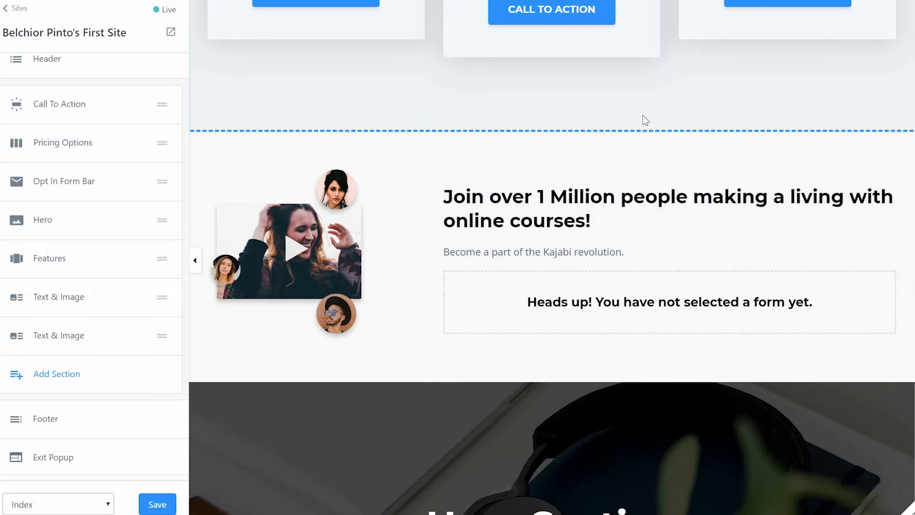
Change the button text of the Call To Action section to ENROLL TODAY and save the page.
scroll(644, 119, up, 10)
scroll(643, 116, up, 10)
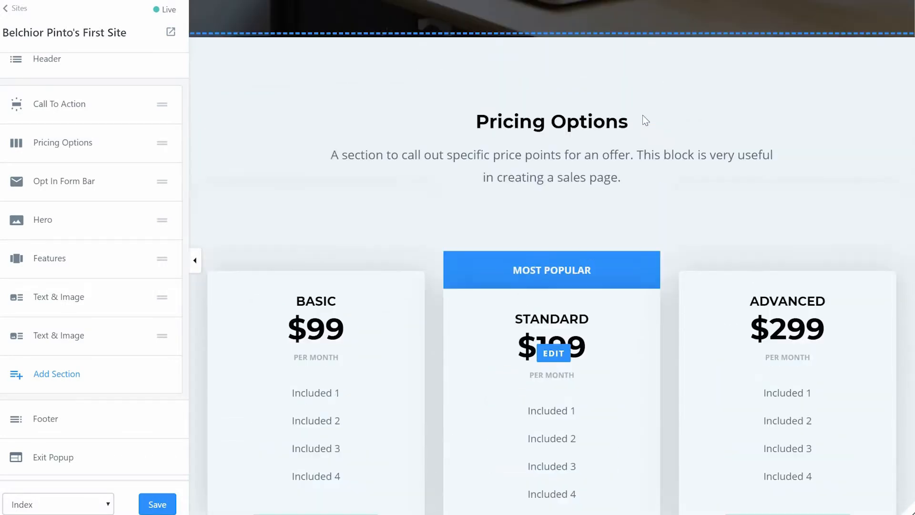
scroll(644, 121, up, 3)
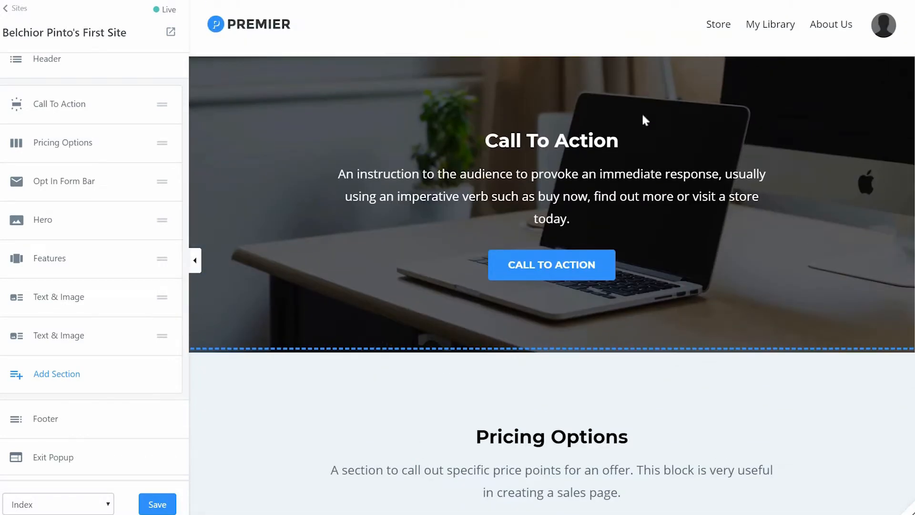
click(554, 198)
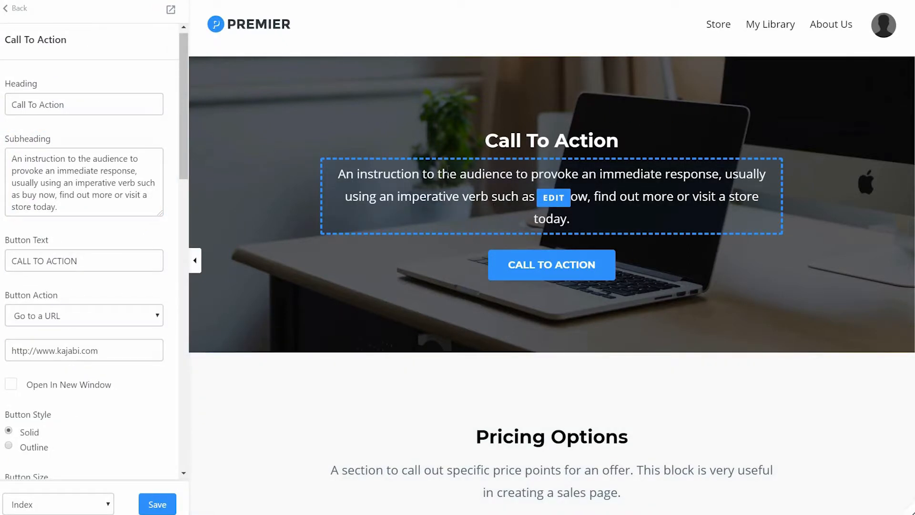
triple_click(61, 208)
drag(97, 263, 11, 261)
text(E)
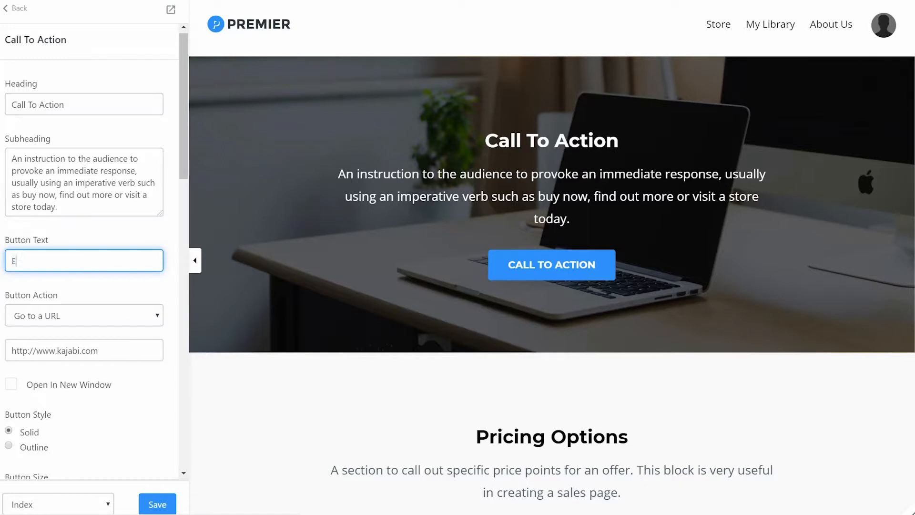
text(NROLL TODAY)
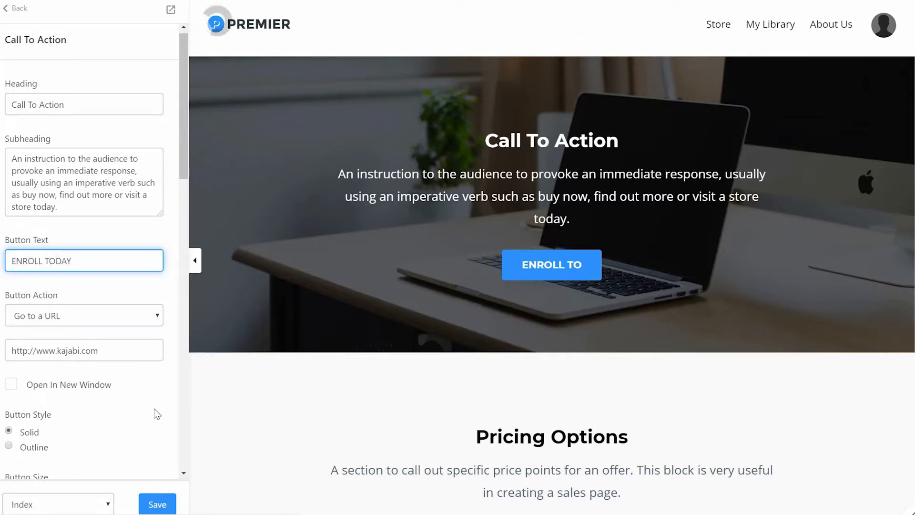
click(157, 414)
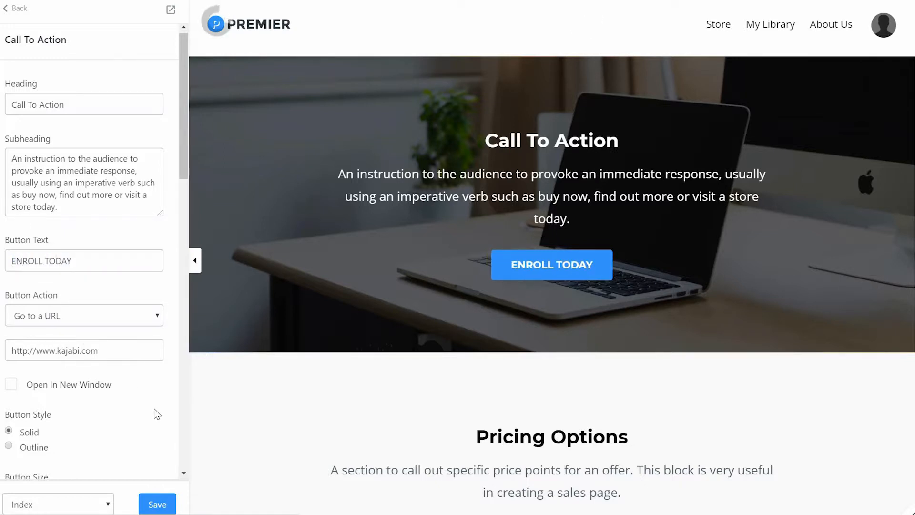
click(160, 503)
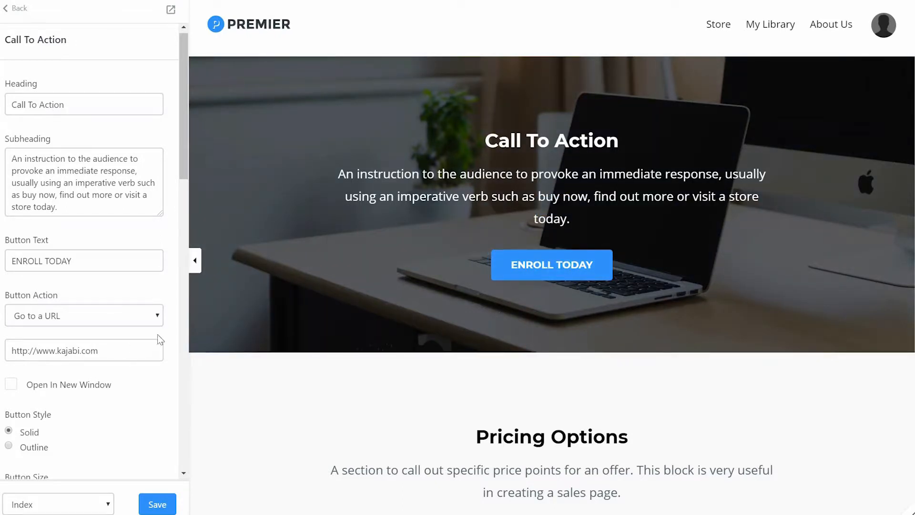
Examine the available actions for the Call To Action button and return to the section list.
click(158, 318)
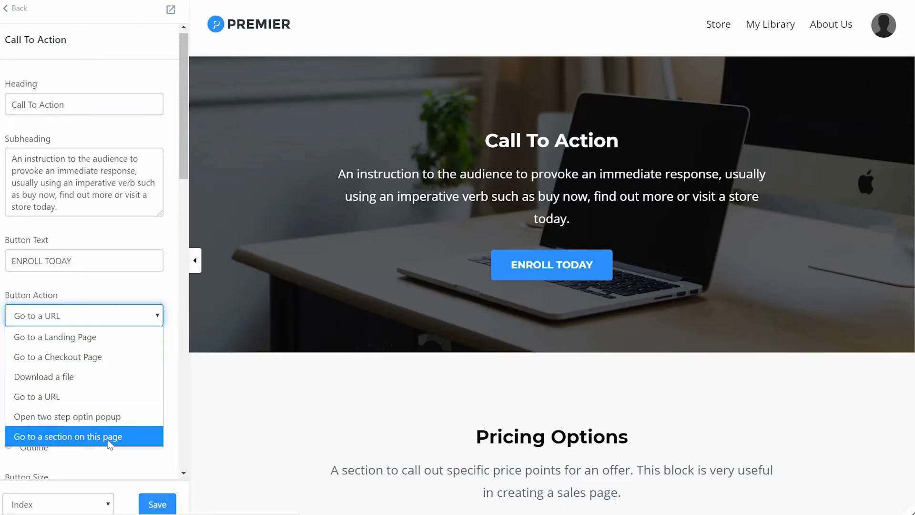
click(162, 239)
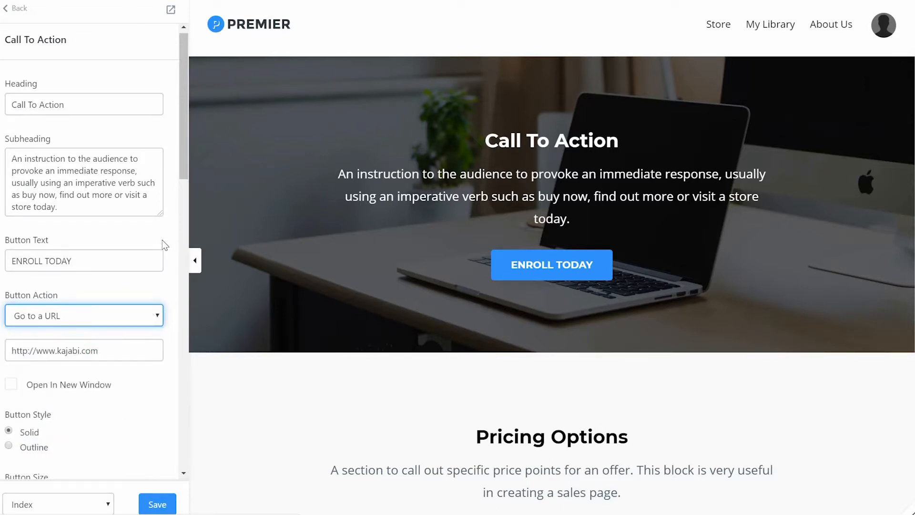
click(7, 9)
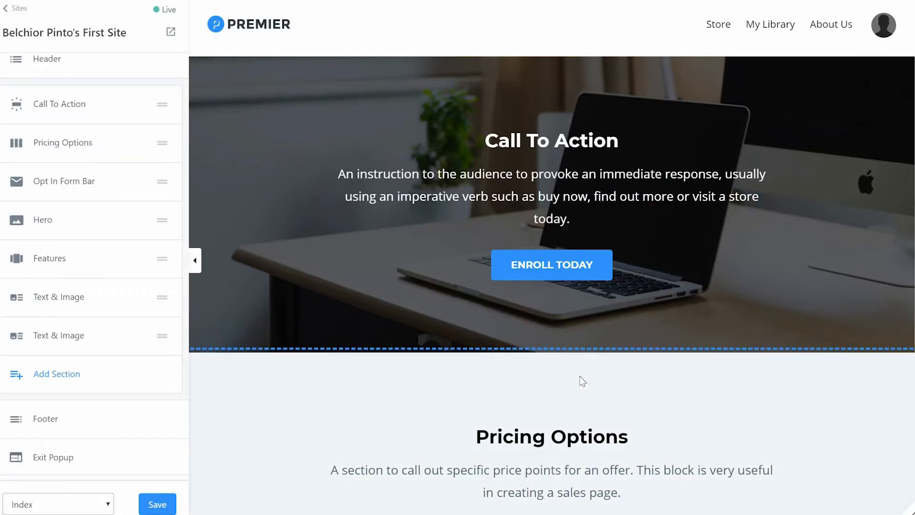
Look through the rest of the homepage, exit the page editor and view the Theme page.
scroll(582, 380, down, 15)
scroll(582, 378, down, 20)
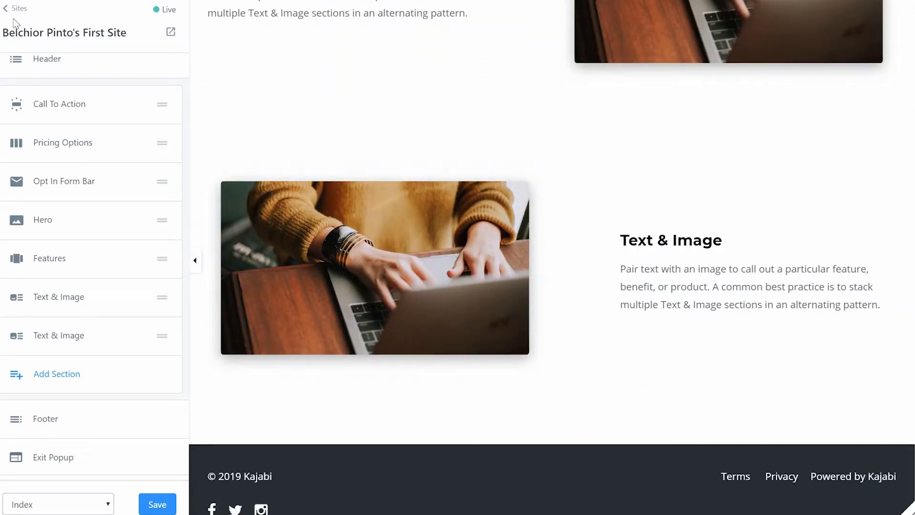
click(9, 16)
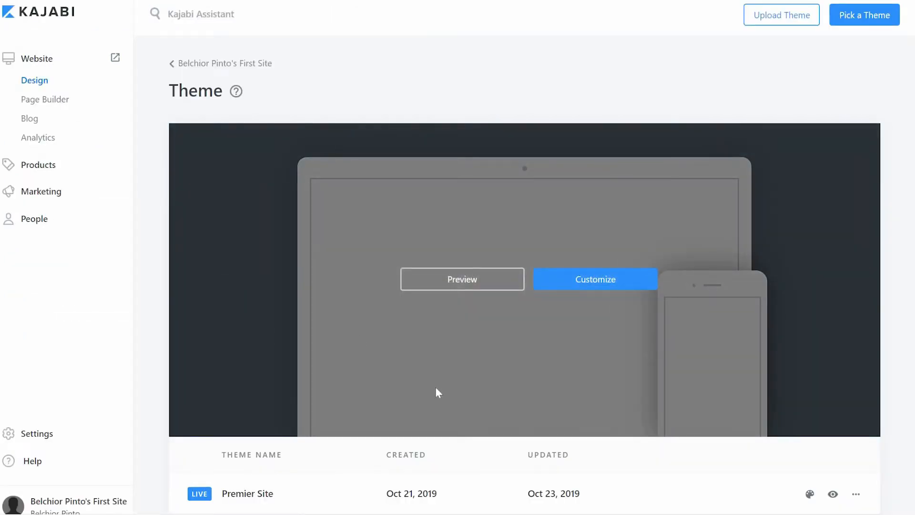
scroll(435, 388, down, 3)
scroll(435, 388, up, 2)
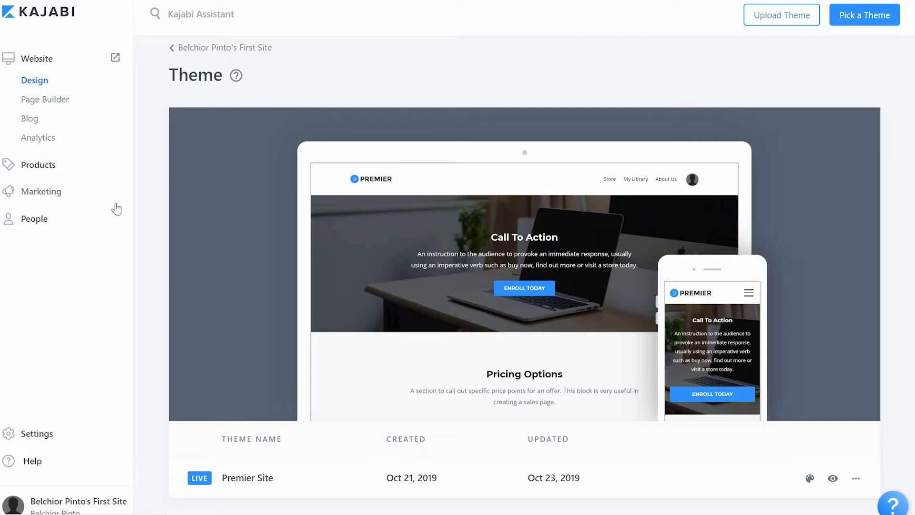
Generate an Online Course product named Fitness 17.
click(37, 165)
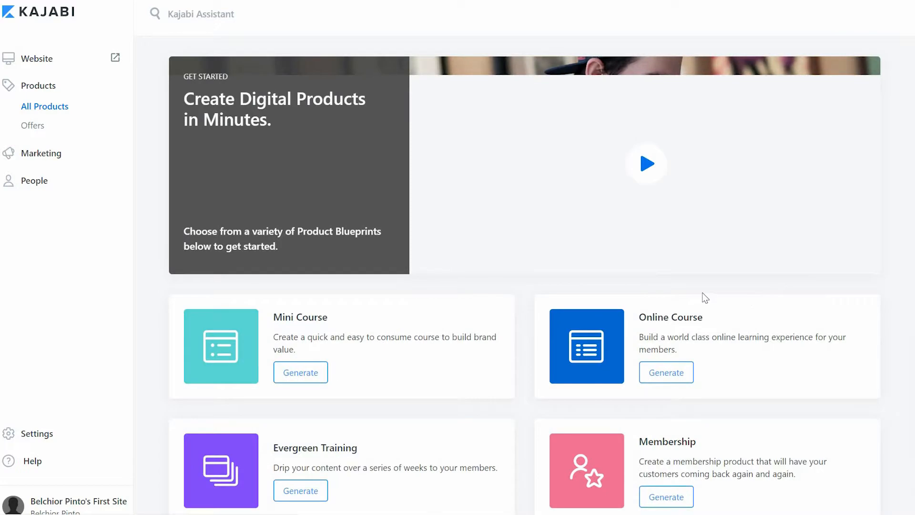
scroll(831, 327, down, 1)
scroll(831, 328, down, 3)
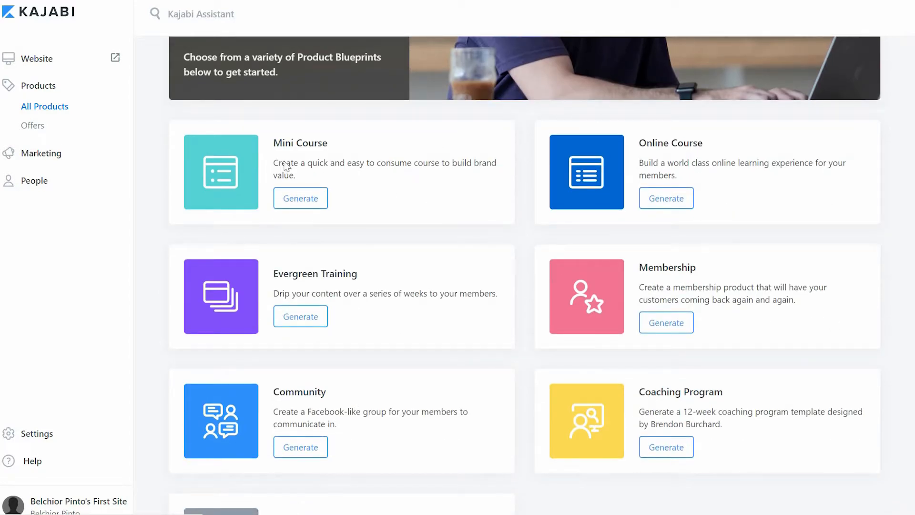
click(669, 202)
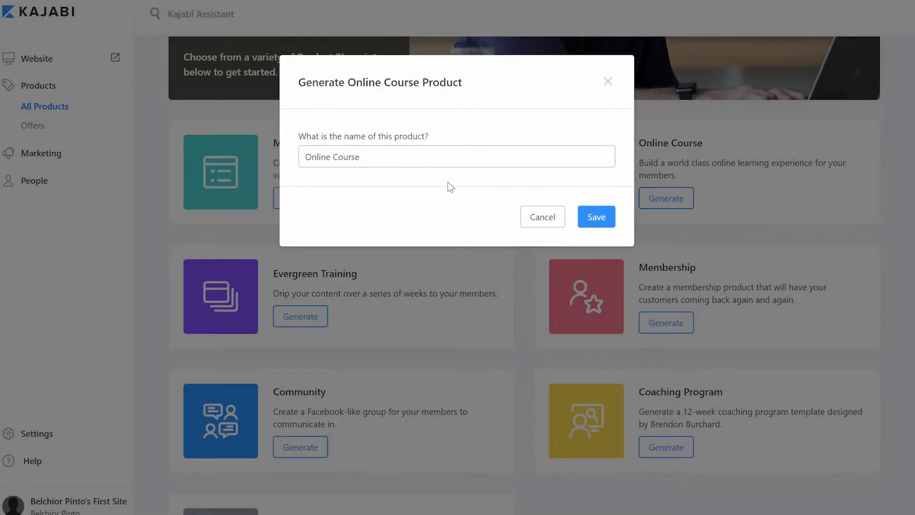
drag(390, 155, 241, 158)
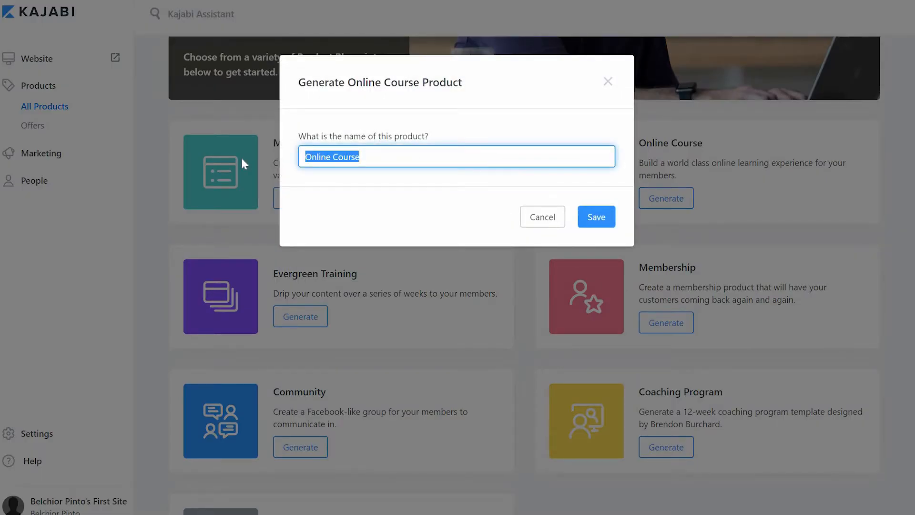
text(Fi)
key(BackSpace)
key(BackSpace)
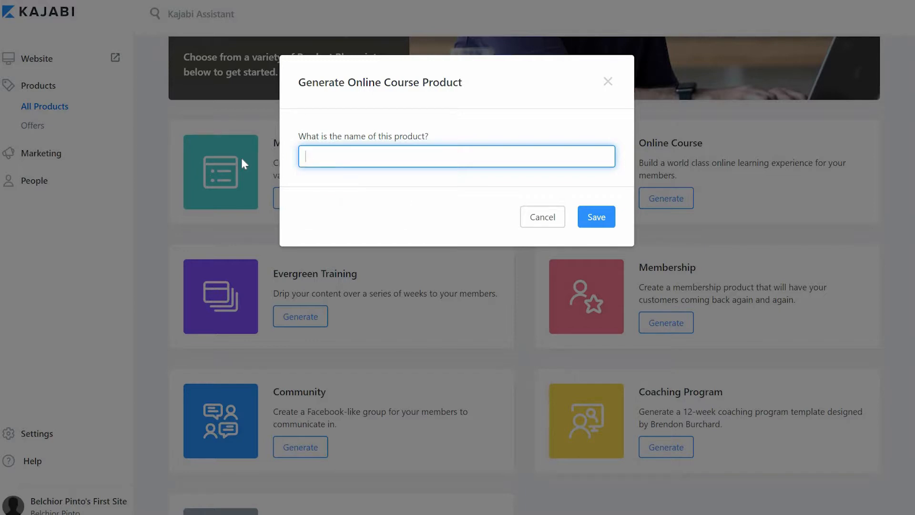
text(Fitne)
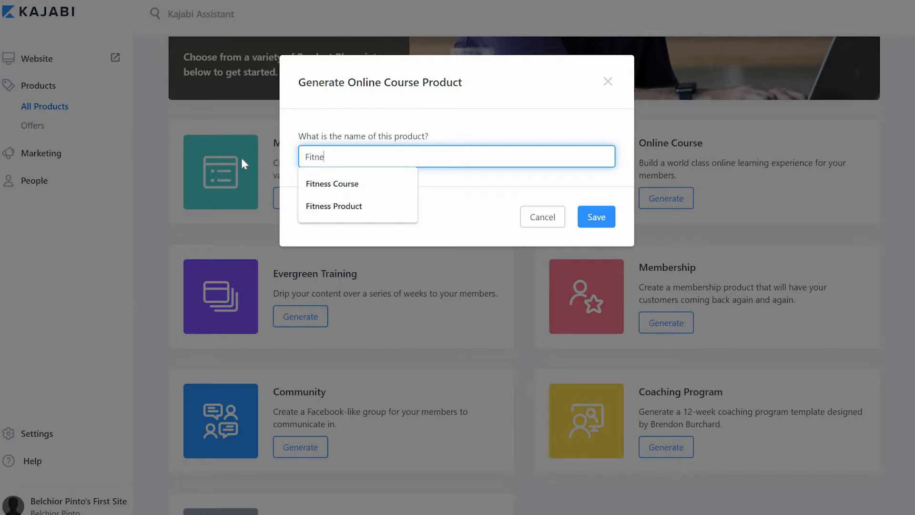
text(ss 17)
click(602, 219)
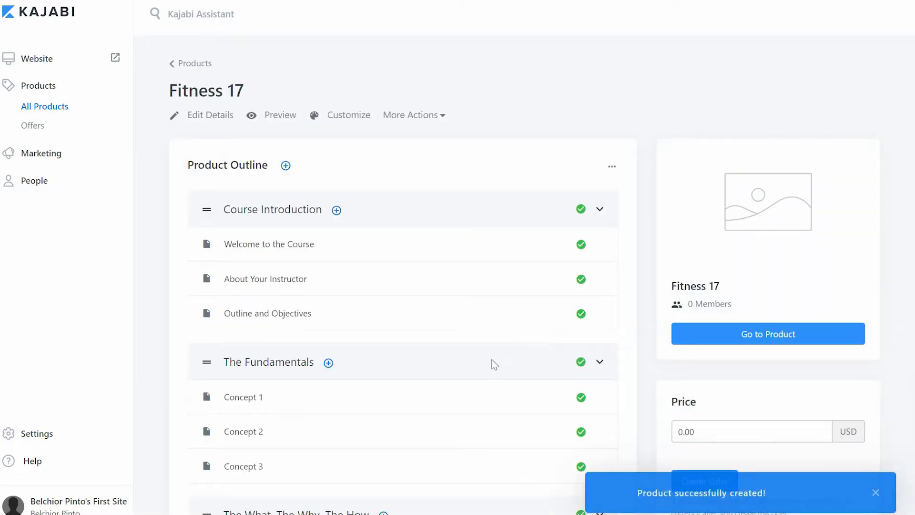
Examine the settings of the Welcome to the Course post, save it, and look through the Fitness 17 product outline.
scroll(494, 365, down, 1)
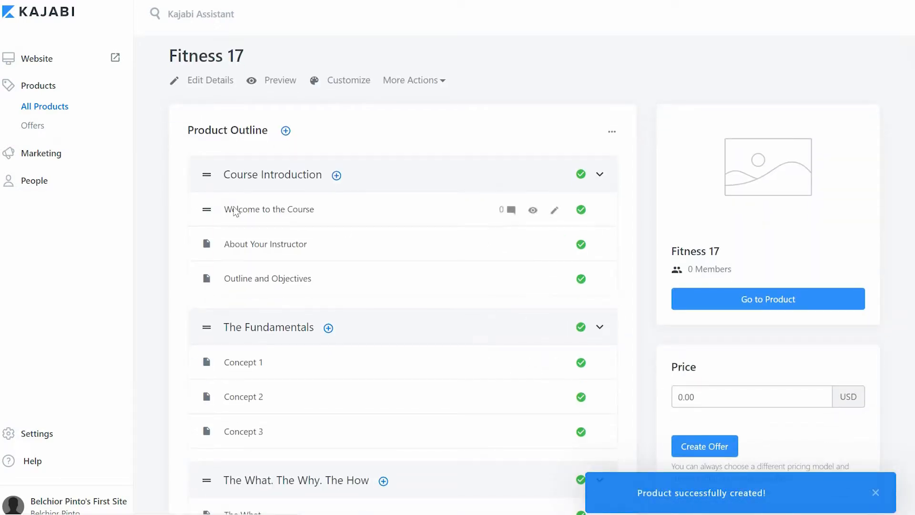
mouse_move(206, 210)
mouse_down()
mouse_move(204, 254)
mouse_move(210, 202)
mouse_move(202, 286)
mouse_move(203, 216)
mouse_up()
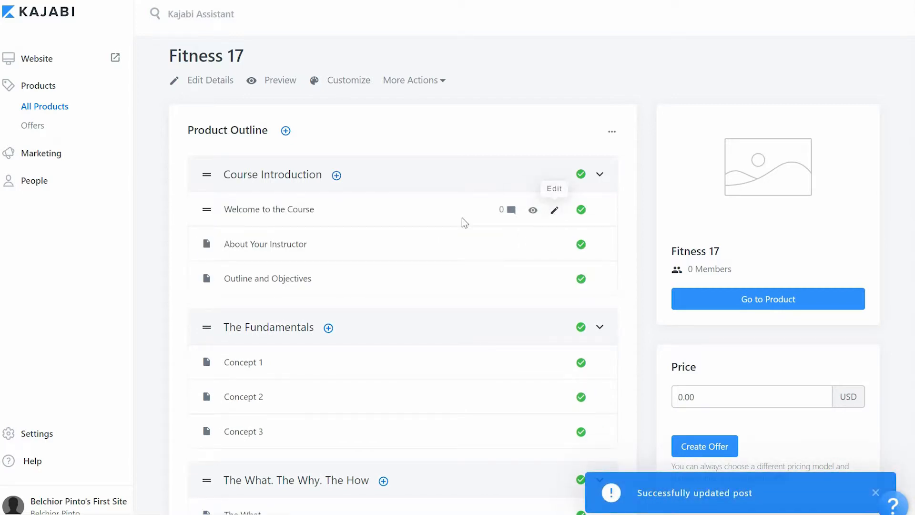
click(555, 210)
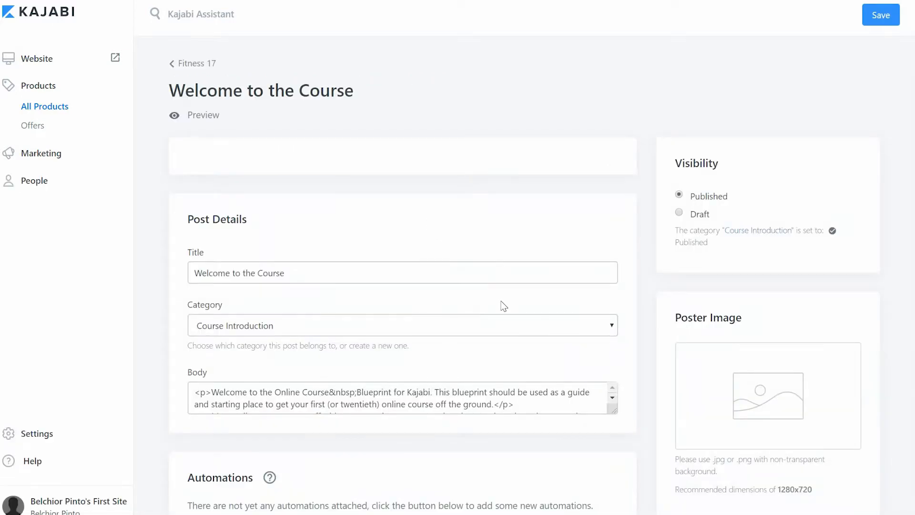
scroll(504, 306, down, 1)
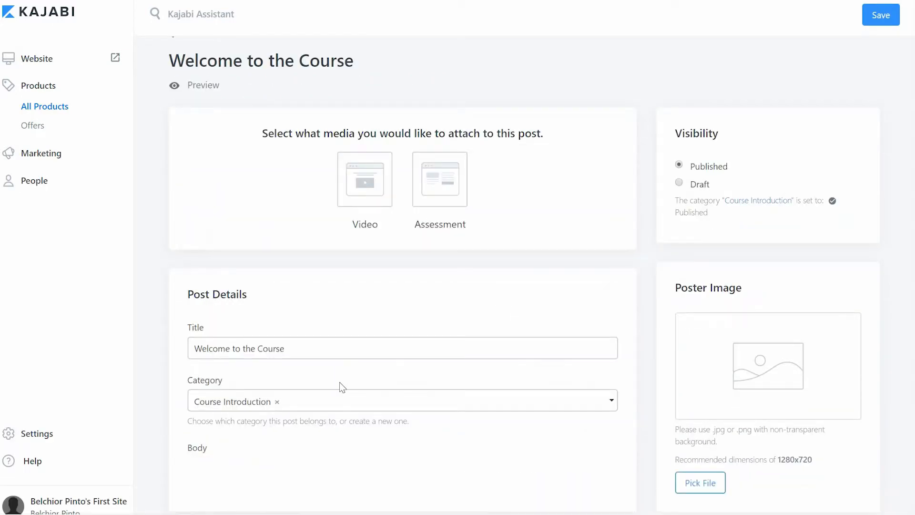
scroll(342, 386, down, 2)
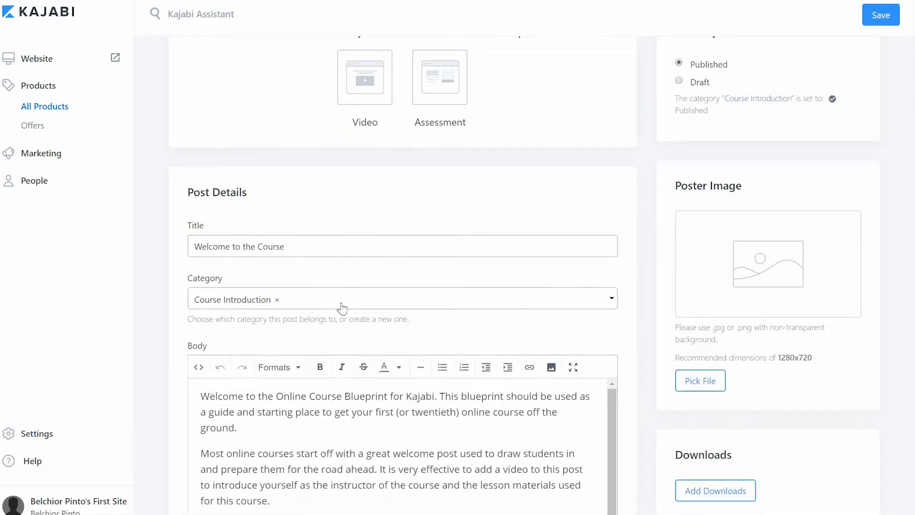
scroll(484, 462, down, 1)
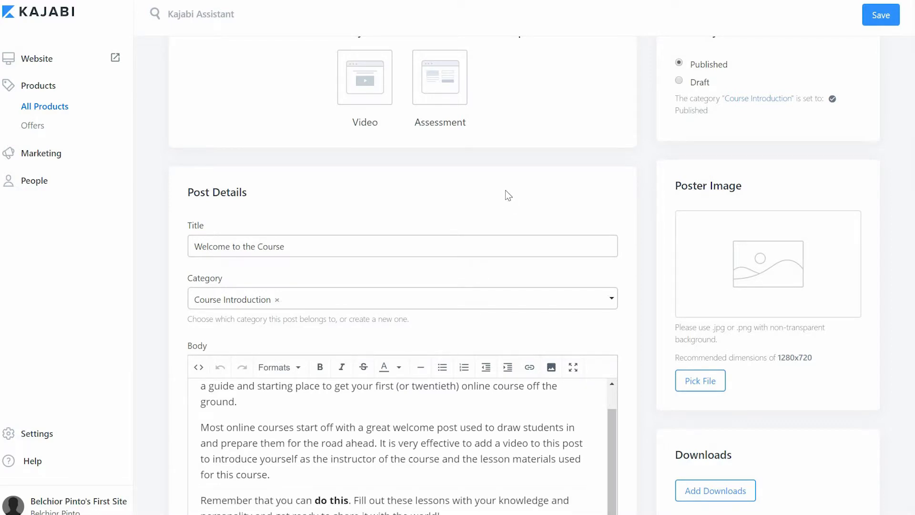
scroll(505, 190, up, 3)
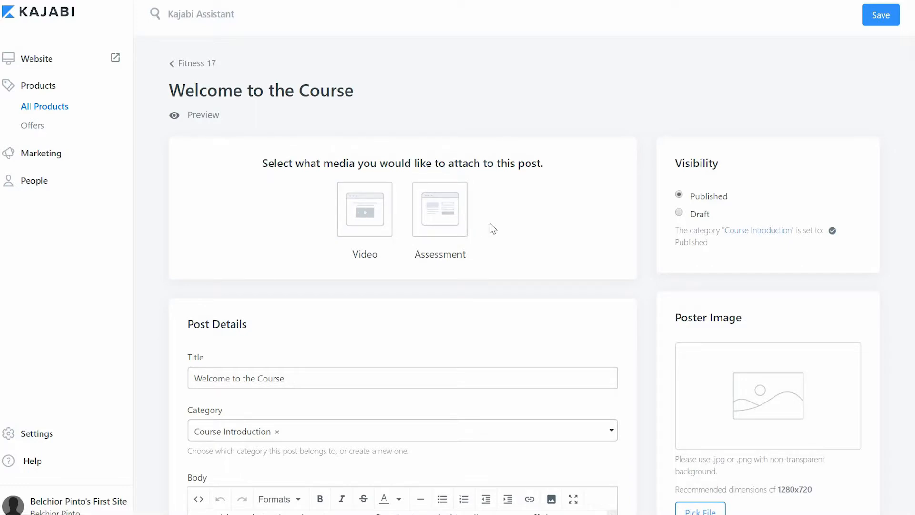
scroll(491, 229, down, 8)
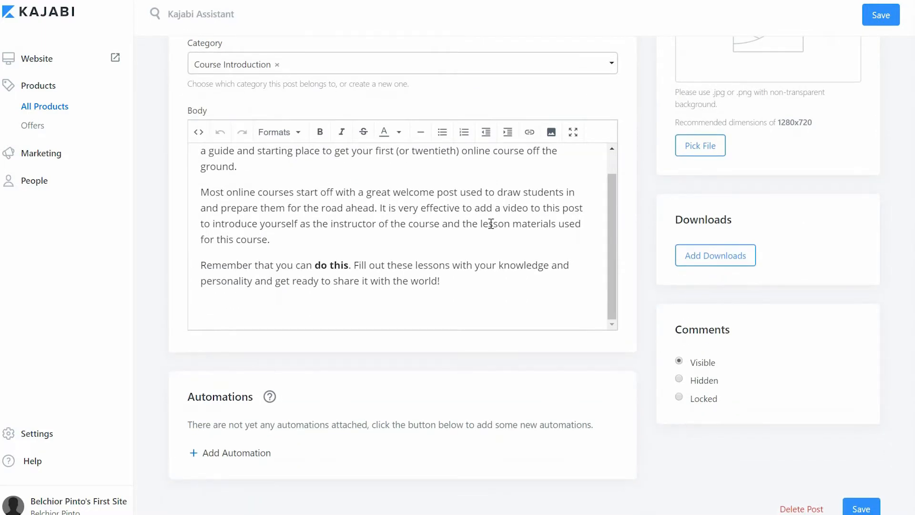
scroll(491, 223, down, 1)
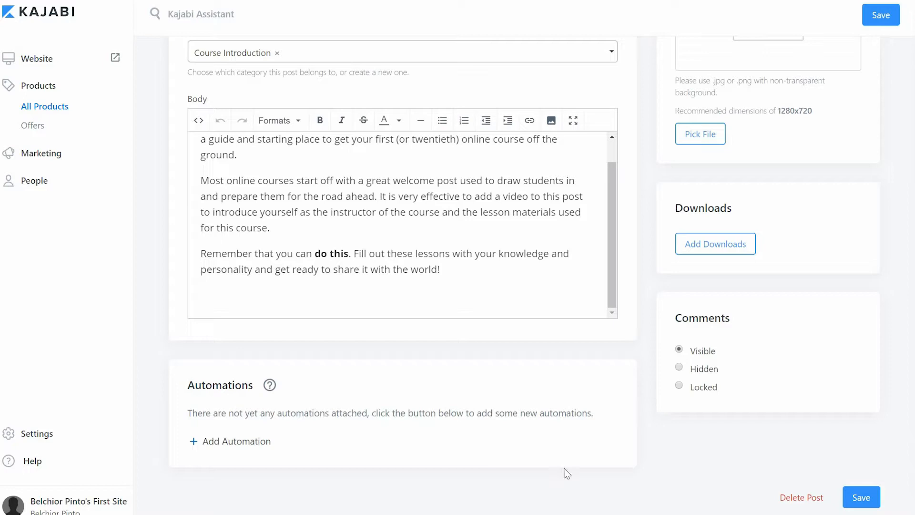
scroll(540, 397, up, 7)
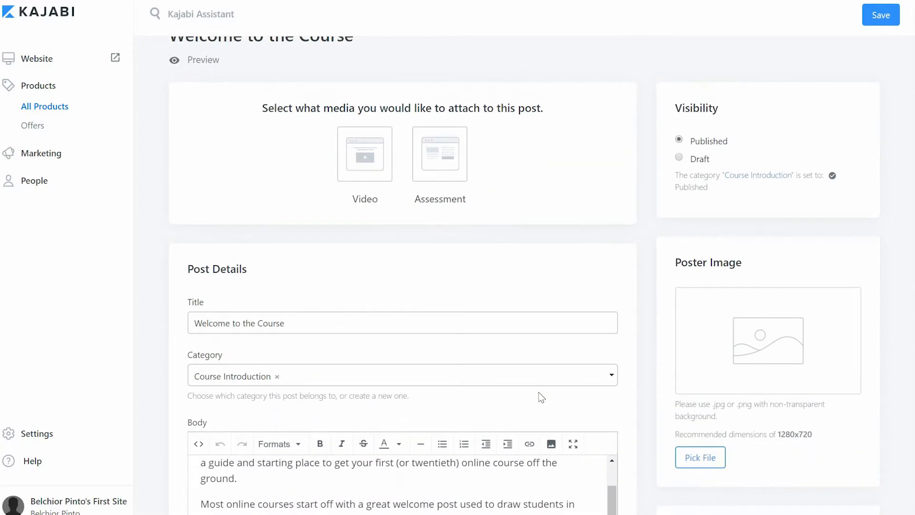
scroll(541, 397, up, 1)
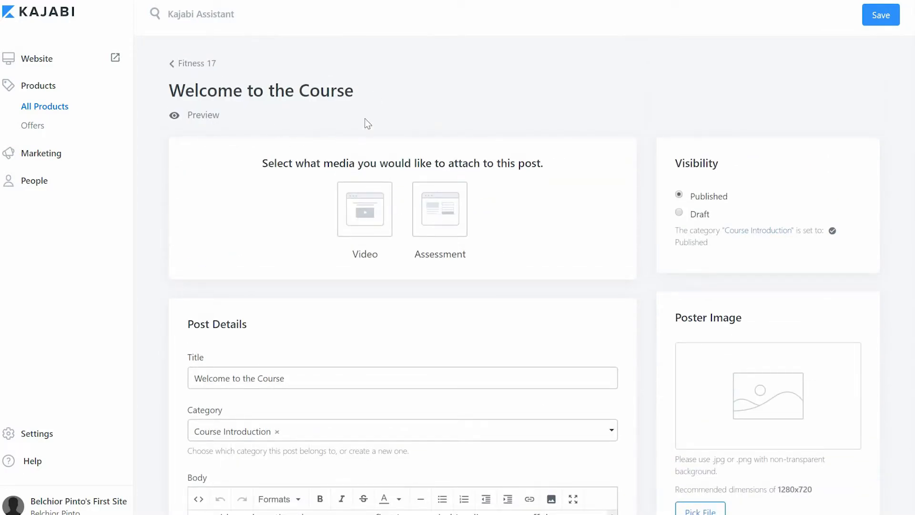
click(876, 17)
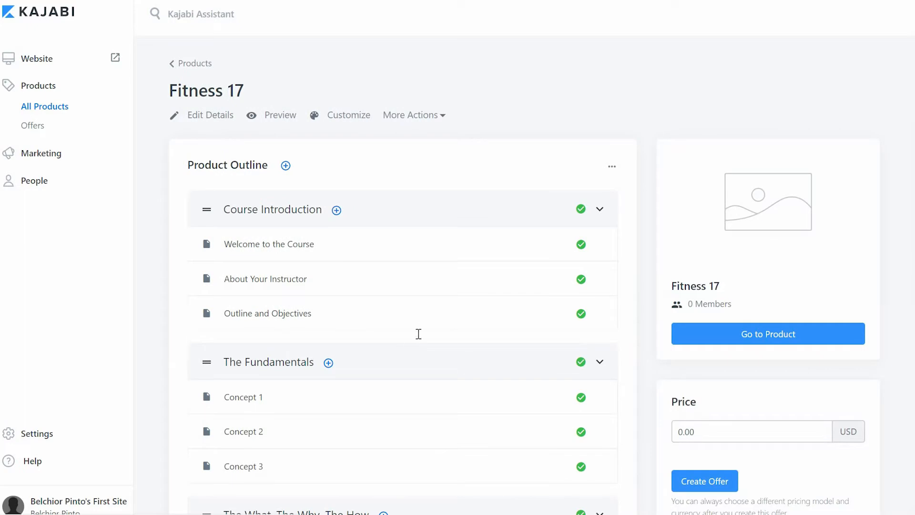
scroll(474, 398, down, 5)
scroll(763, 379, down, 3)
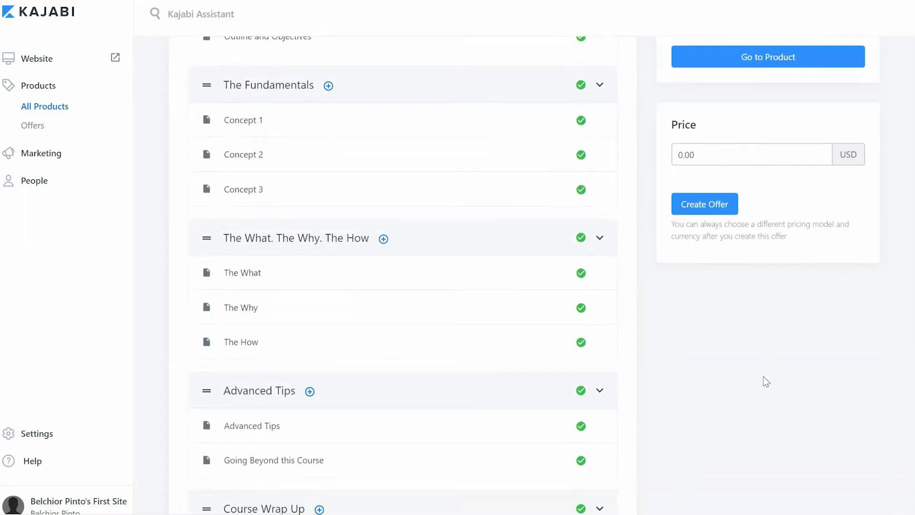
scroll(766, 382, up, 4)
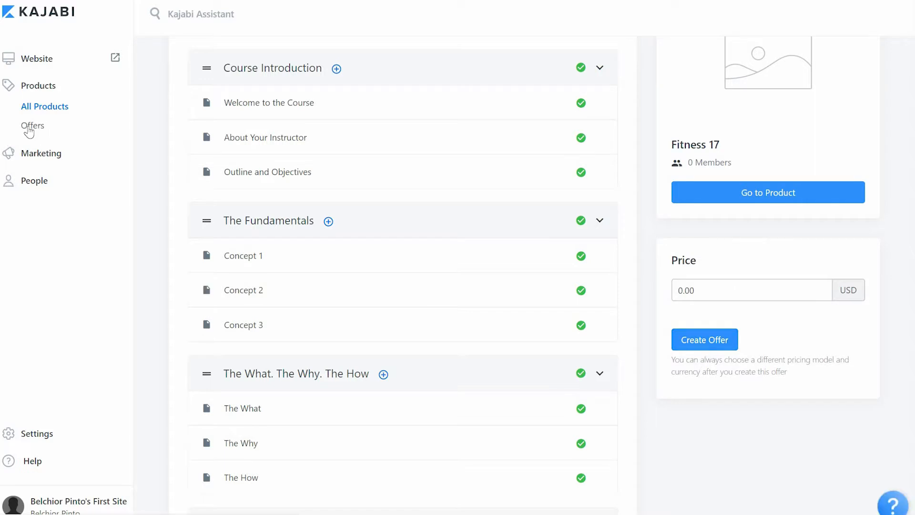
Create an offer titled New offer 17 for the Fitness 17 product with a price of 199 USD.
click(29, 130)
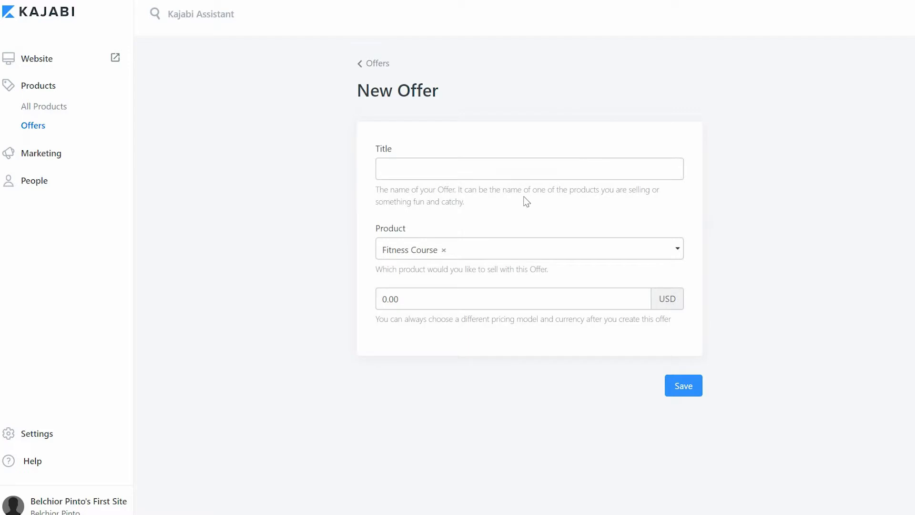
click(676, 251)
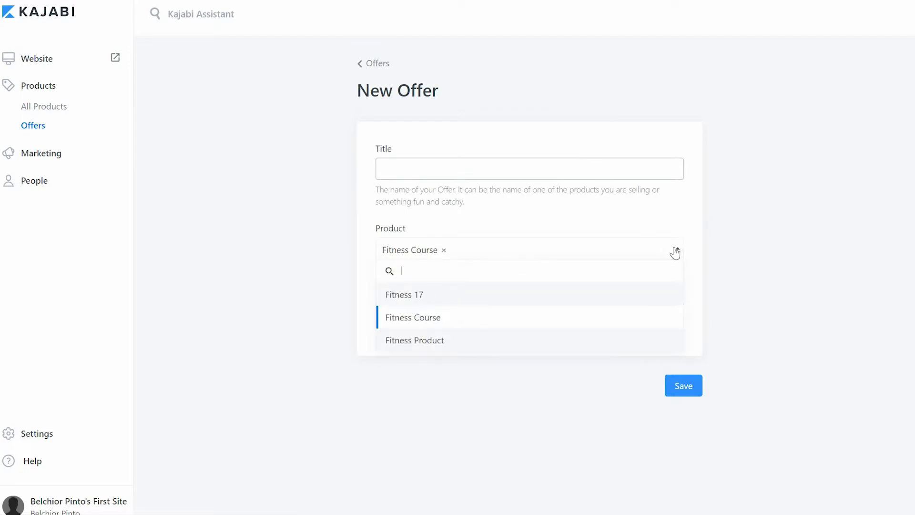
click(393, 297)
click(407, 171)
text(New offer)
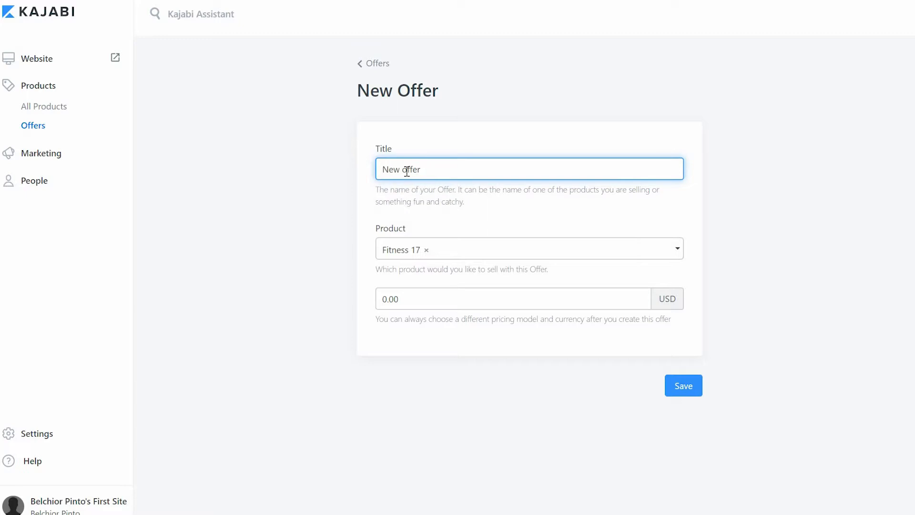
text( 17)
click(388, 291)
key(ctrl+a)
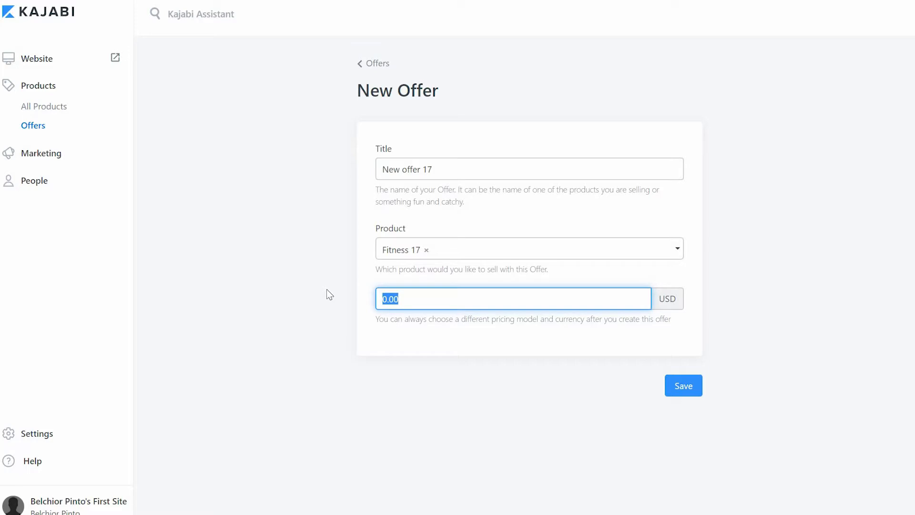
text(199)
click(691, 393)
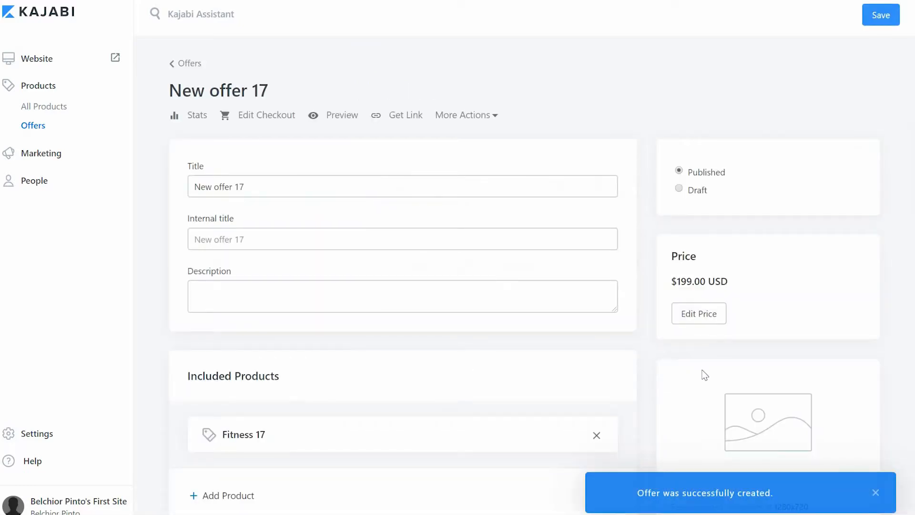
Examine the offer's details and its one-time, multiple payments and recurring subscription pricing options, leaving the price unsaved.
scroll(704, 374, down, 2)
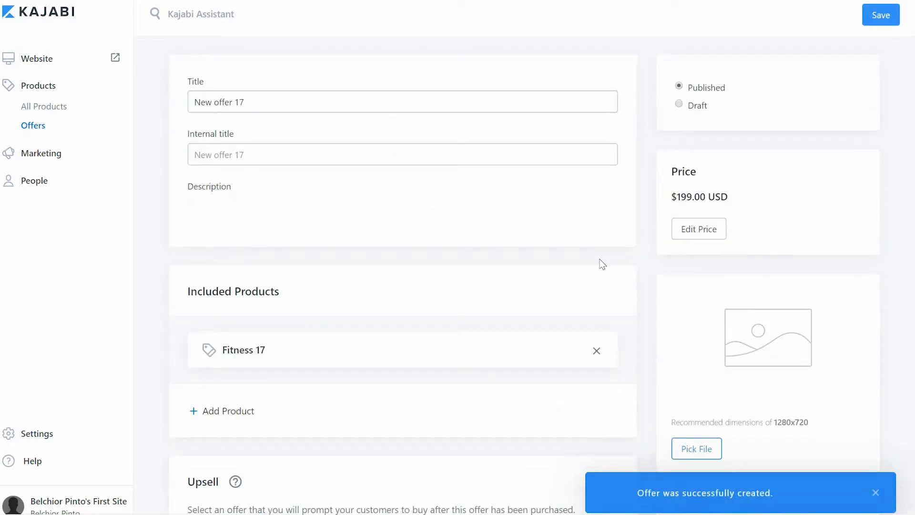
scroll(602, 265, down, 2)
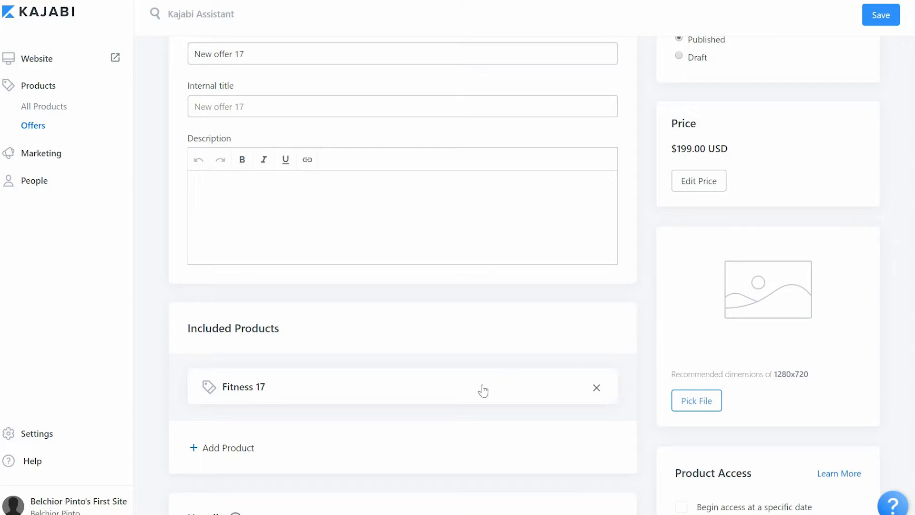
scroll(739, 245, up, 4)
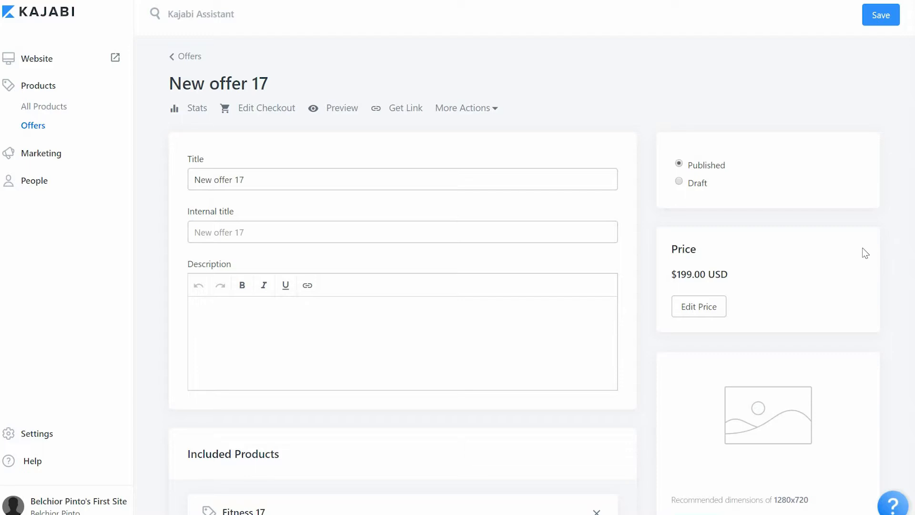
click(691, 310)
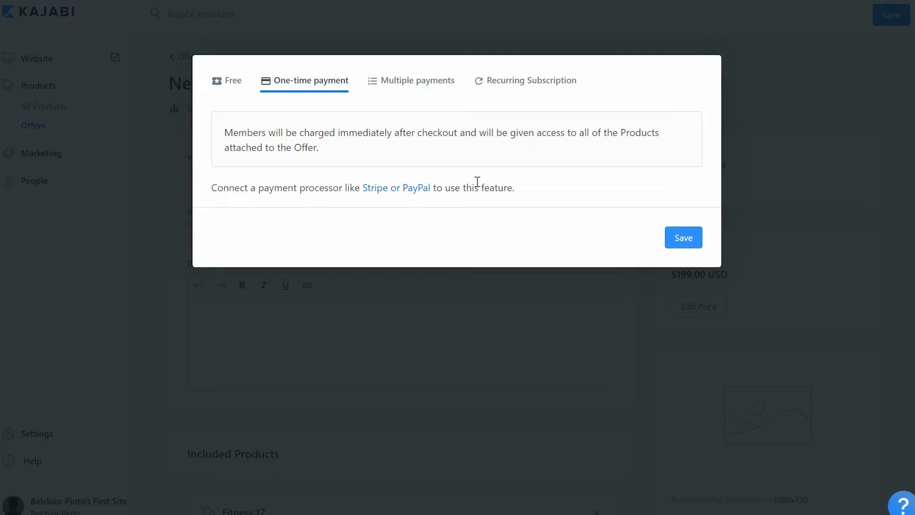
click(405, 82)
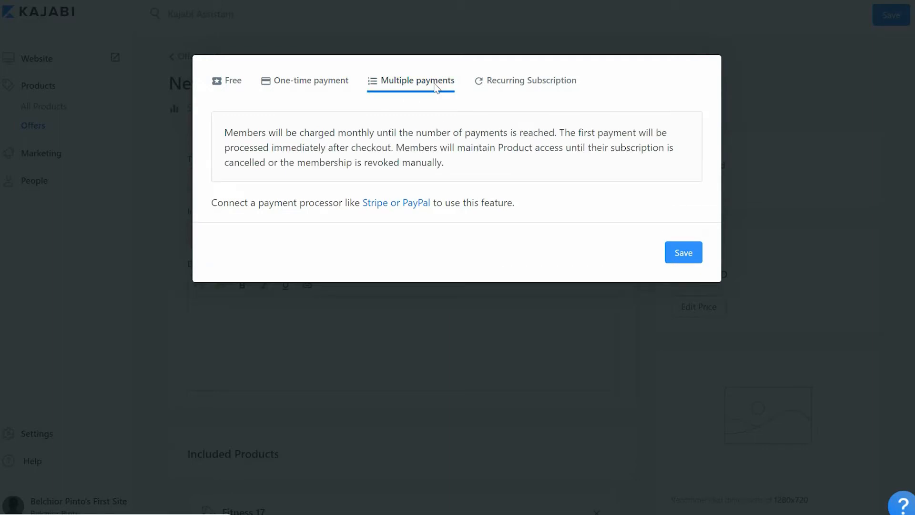
click(523, 82)
click(403, 82)
click(299, 82)
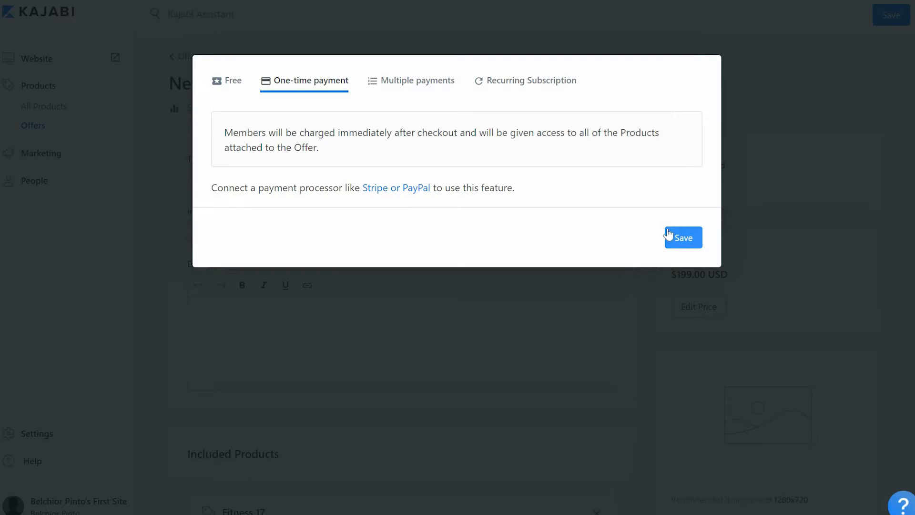
click(801, 211)
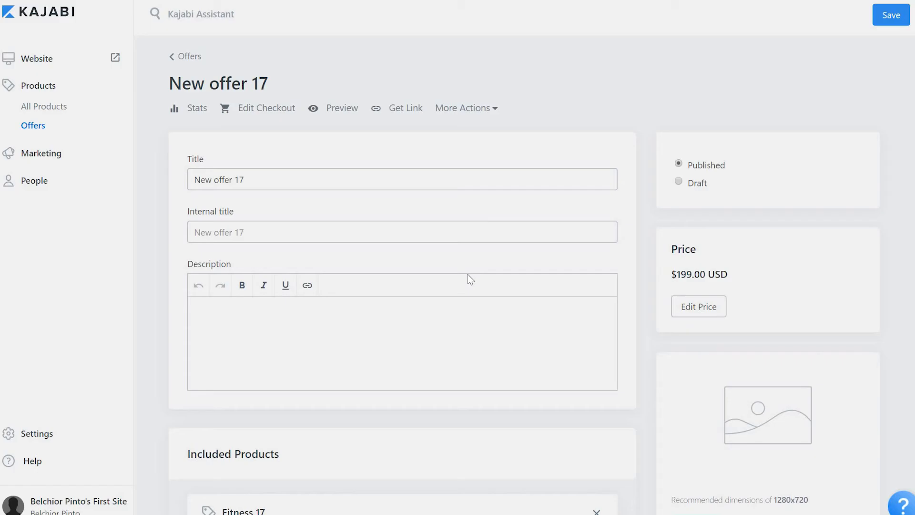
Review the New offer 17 upsell, cart abandonment, automation and after-purchase settings, and save the offer.
scroll(361, 349, down, 4)
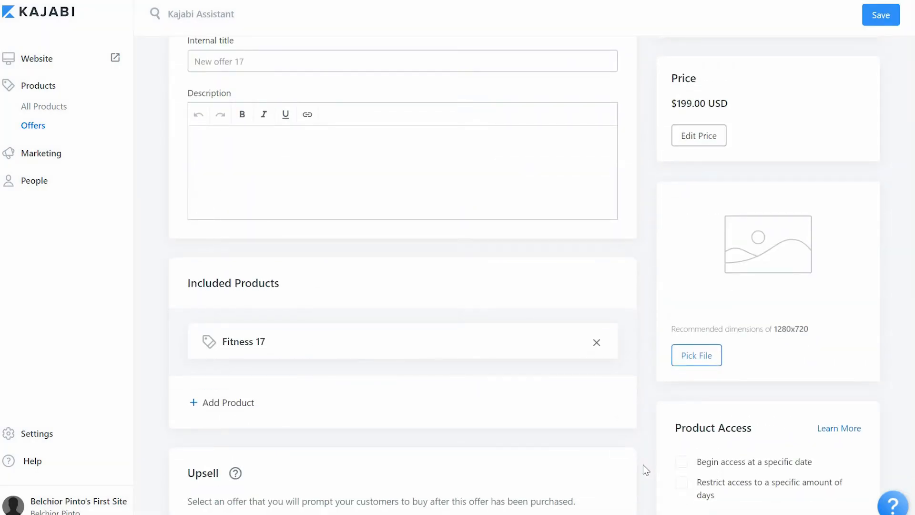
scroll(644, 472, down, 7)
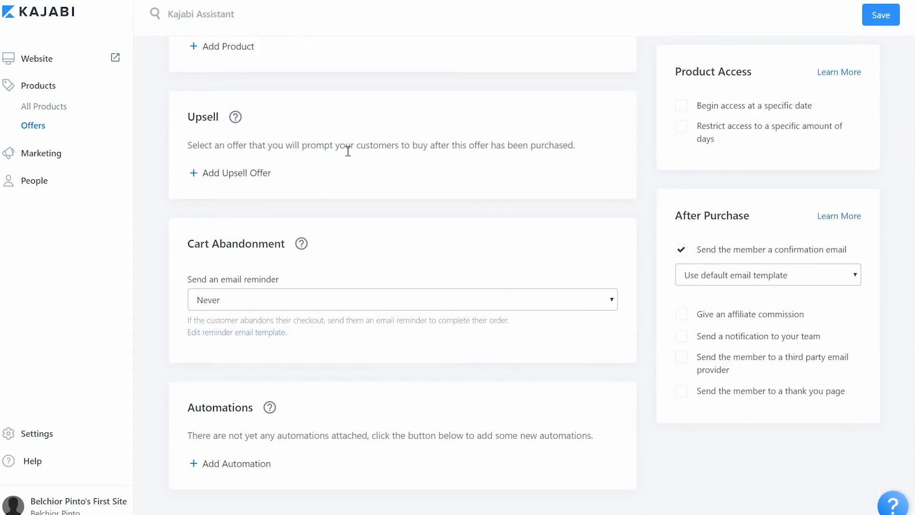
click(881, 15)
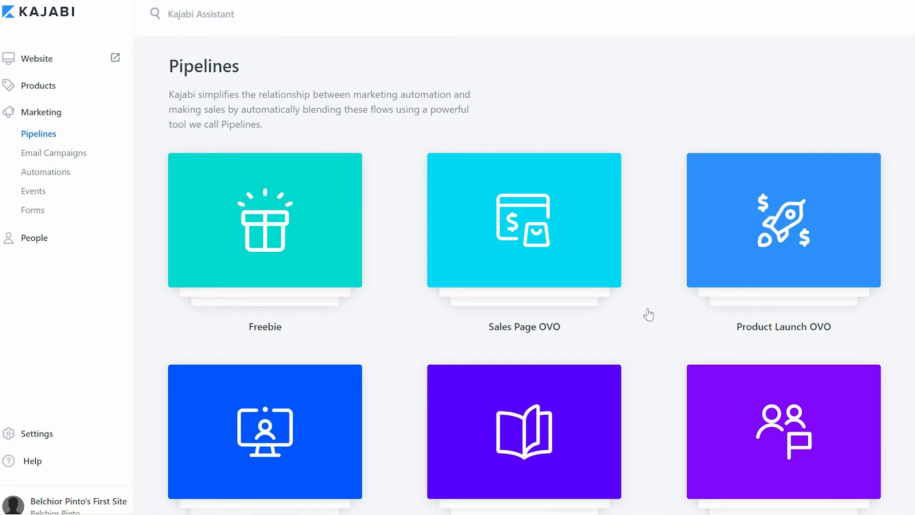
Generate a pipeline from the Sales Page OVO blueprint, keeping its default name and choosing New offer 17 as the offer to sell.
scroll(663, 373, down, 2)
scroll(664, 374, down, 1)
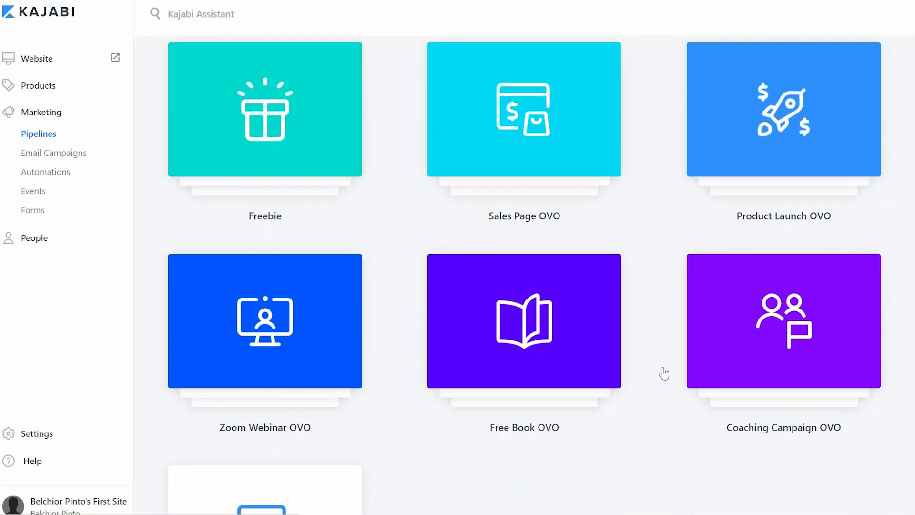
scroll(663, 373, down, 3)
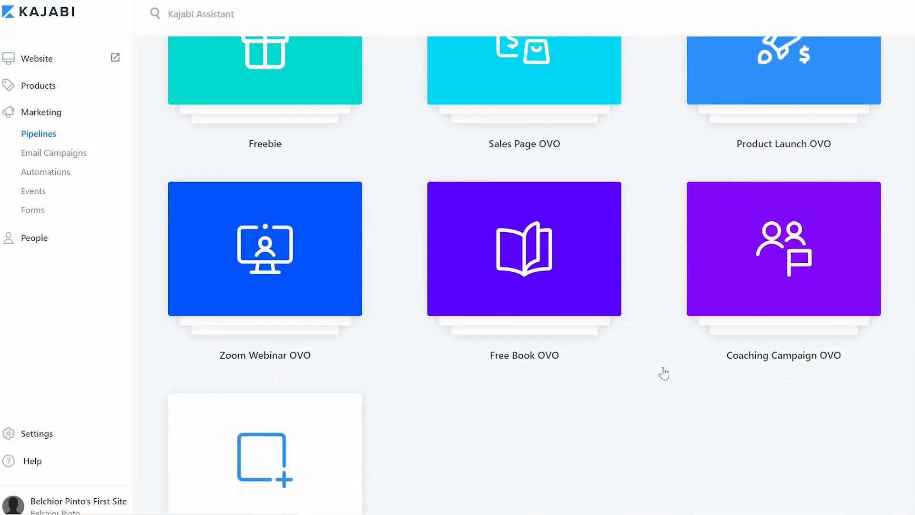
scroll(663, 372, up, 5)
click(490, 249)
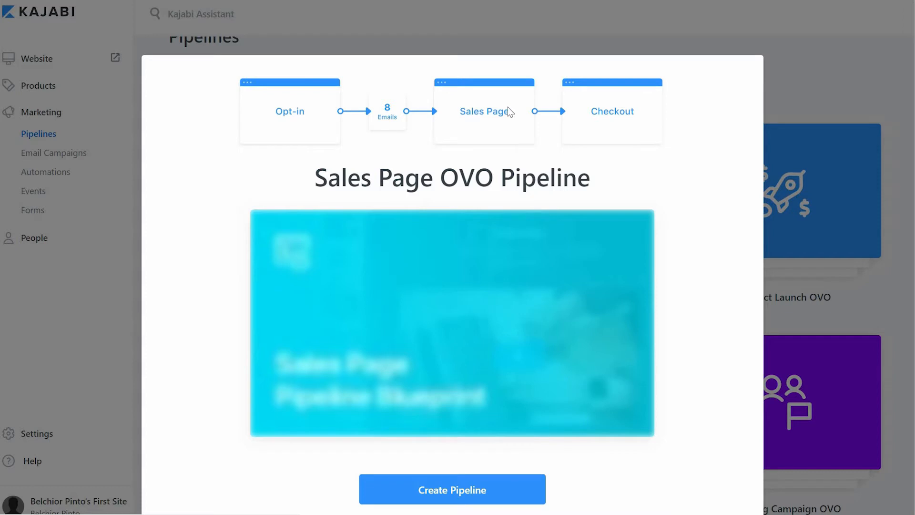
scroll(707, 356, down, 1)
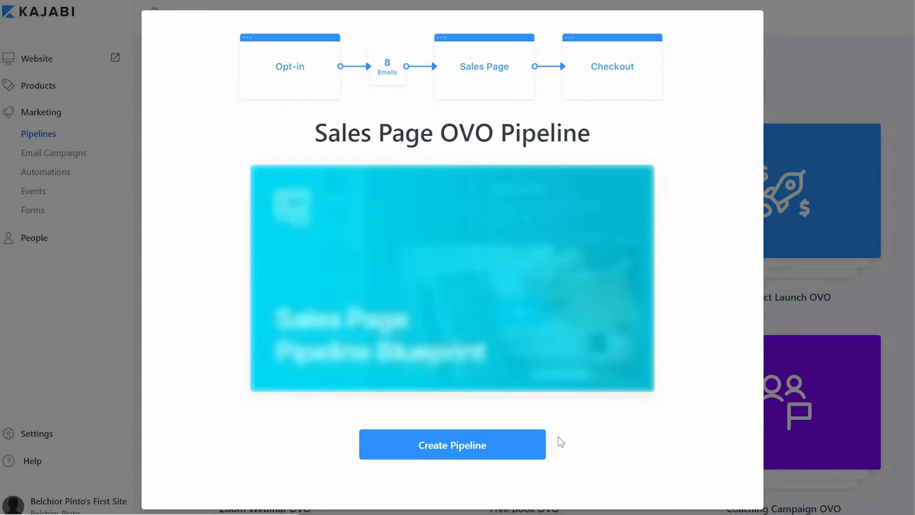
click(442, 455)
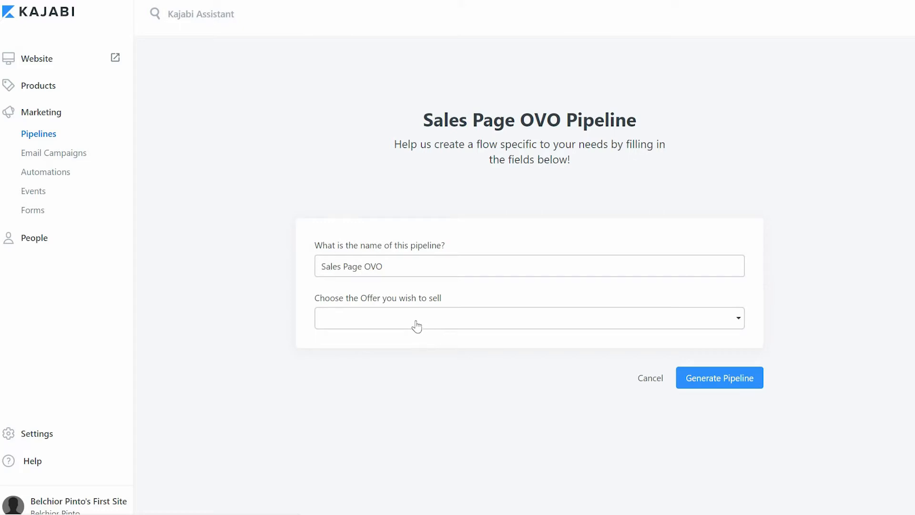
click(416, 326)
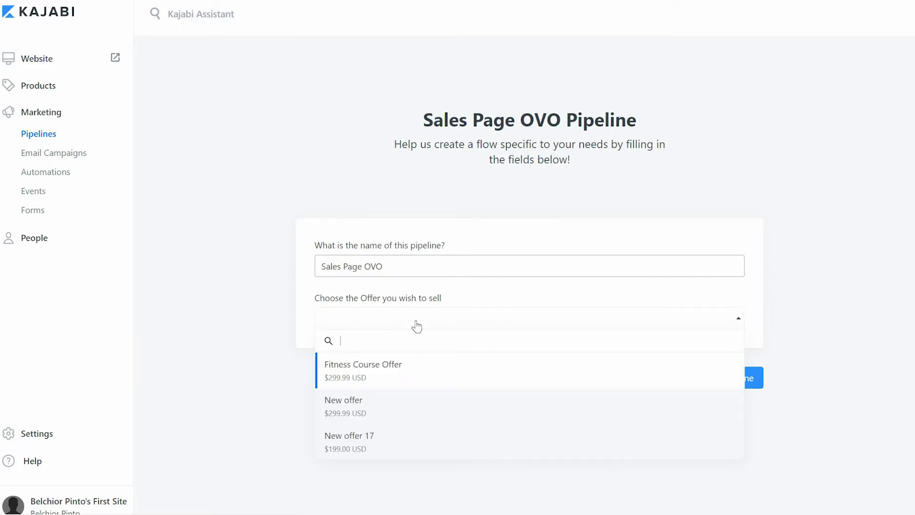
click(357, 454)
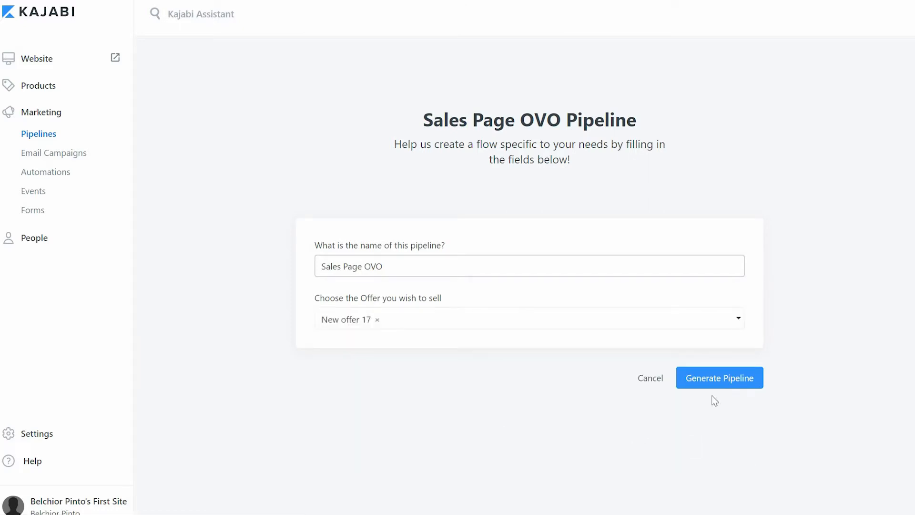
click(714, 382)
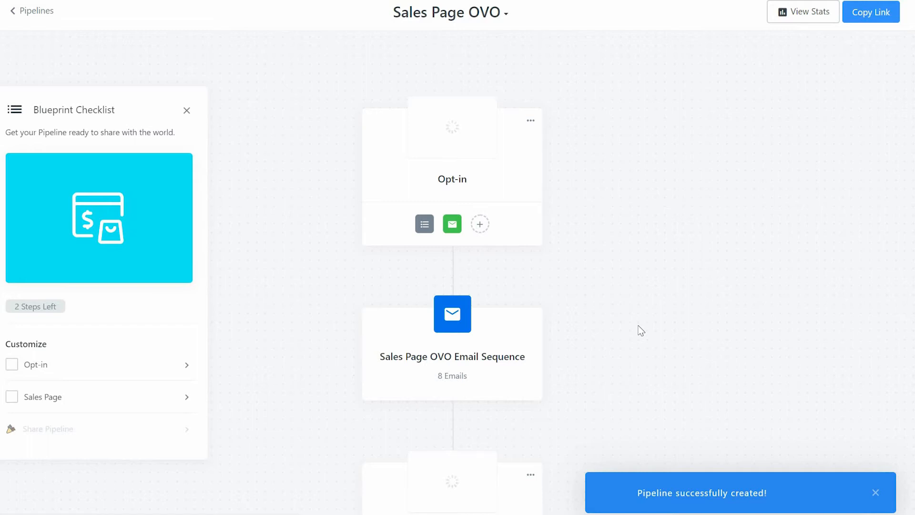
Examine the Sales Page OVO pipeline flow from the opt-in through the email sequence and sales page to the offer checkout.
mouse_move(439, 127)
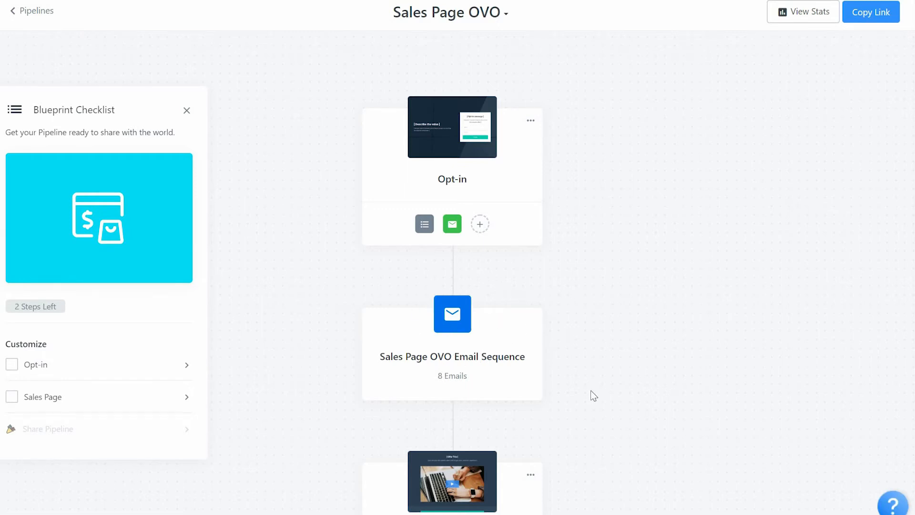
scroll(590, 390, down, 2)
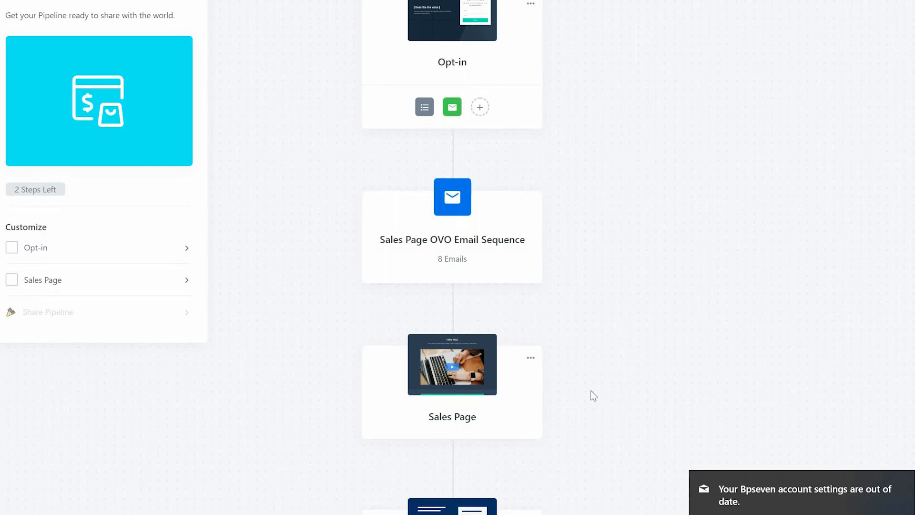
scroll(591, 391, down, 3)
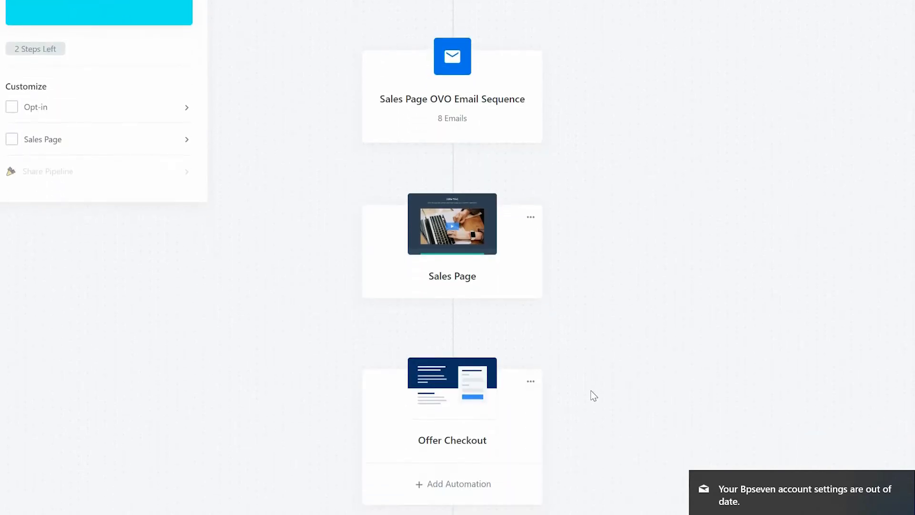
scroll(591, 391, up, 5)
scroll(590, 389, down, 5)
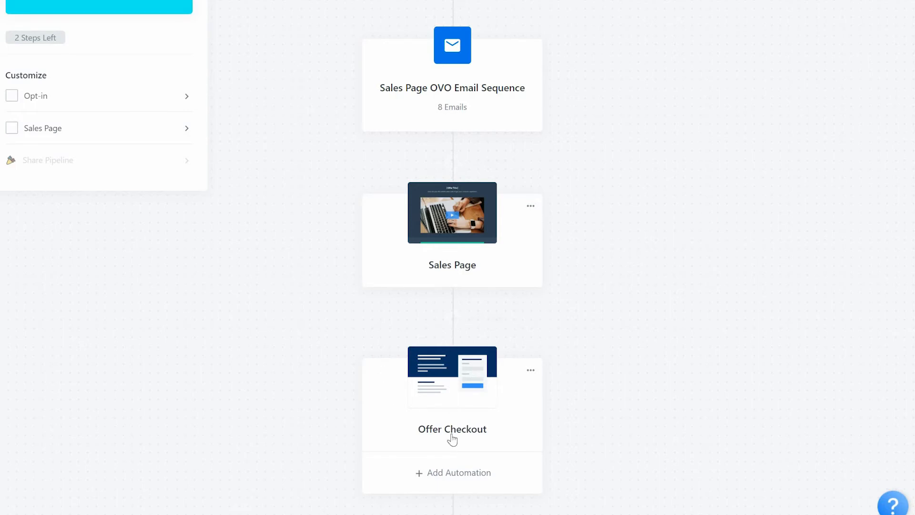
scroll(629, 280, up, 5)
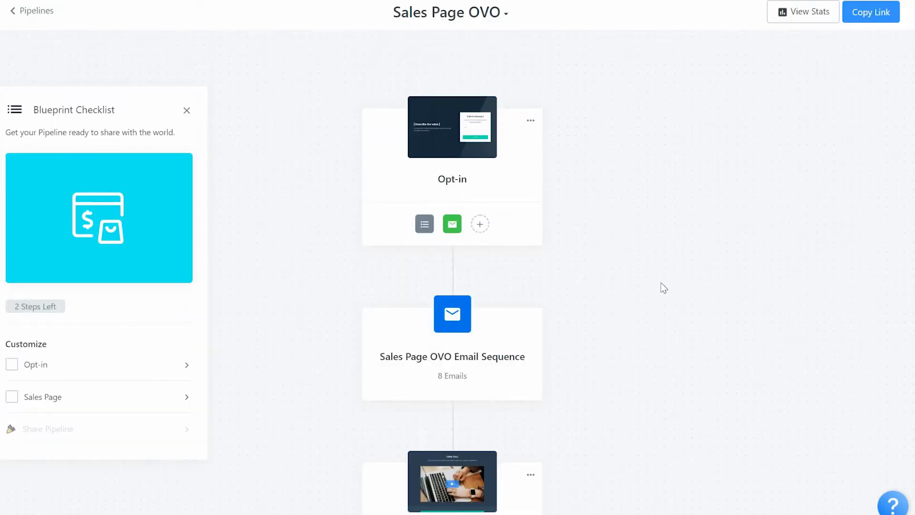
mouse_move(500, 183)
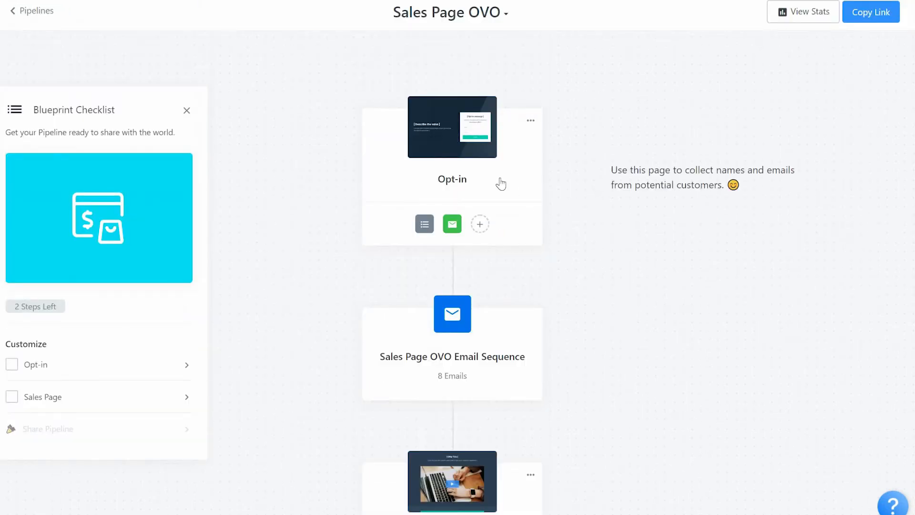
scroll(615, 317, down, 3)
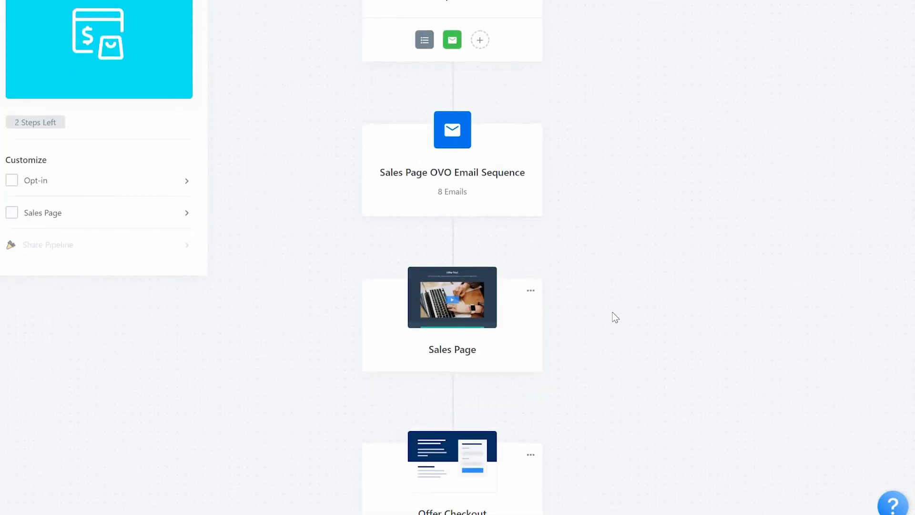
scroll(615, 316, up, 3)
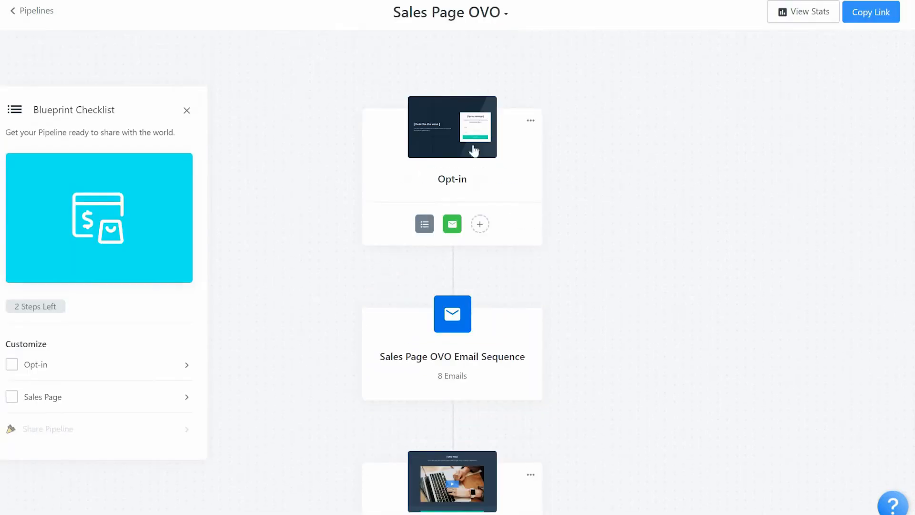
Open the pipeline's Opt-in page and examine the heading and subheading settings of its Opt In Form section.
click(436, 132)
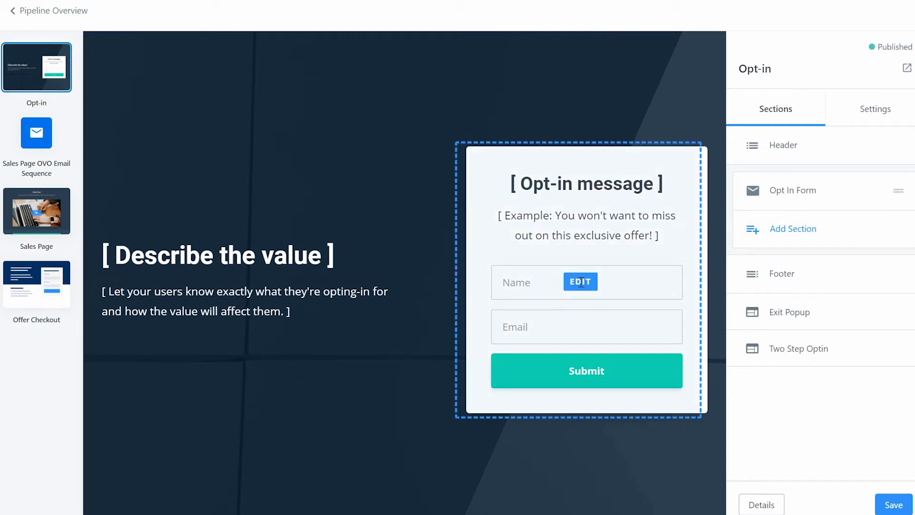
click(589, 222)
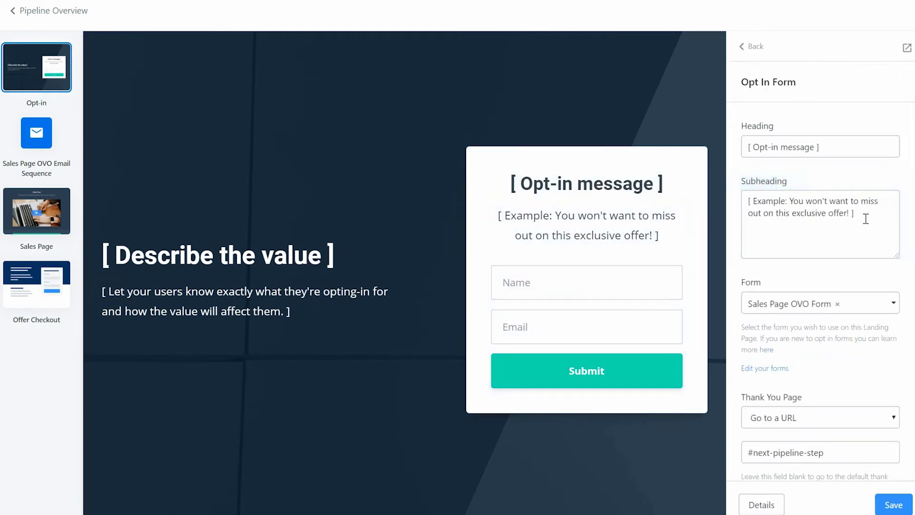
drag(854, 213, 750, 187)
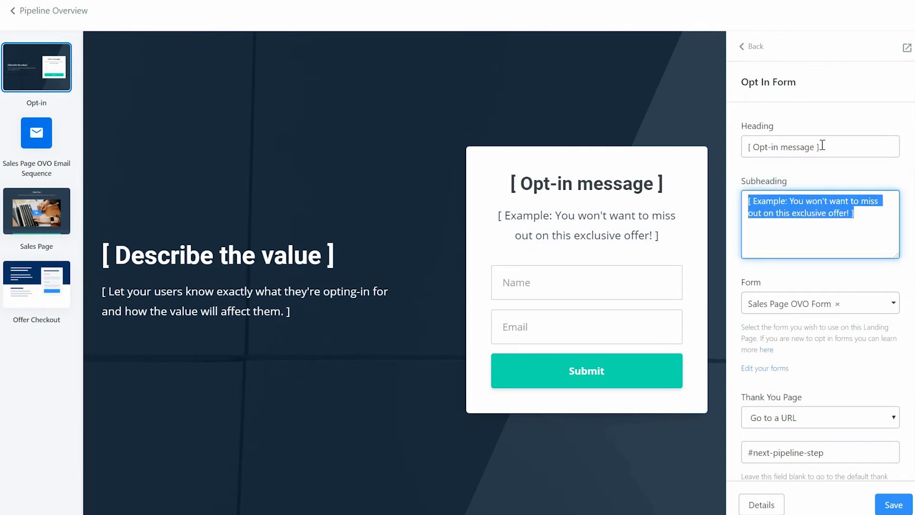
drag(824, 146, 743, 151)
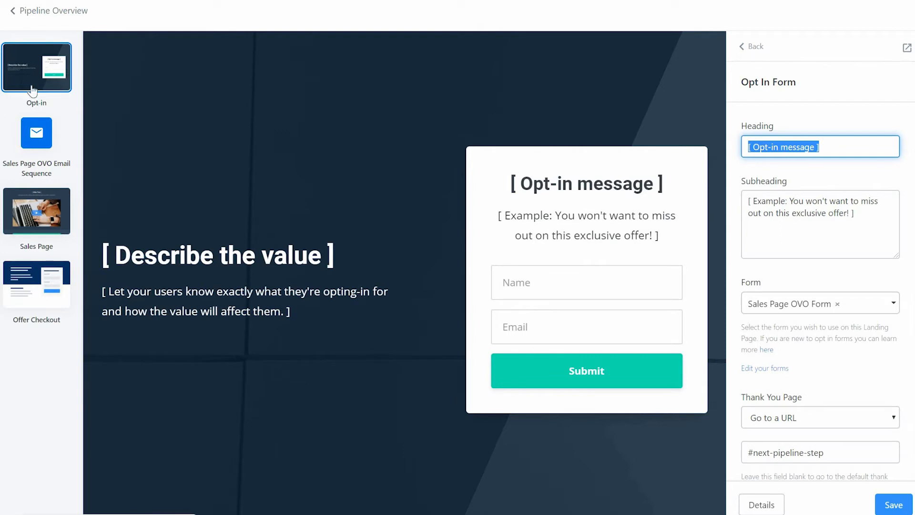
Examine the pipeline's Sales Page from its offer video through the benefits and testimonial to the closing call to action.
click(34, 220)
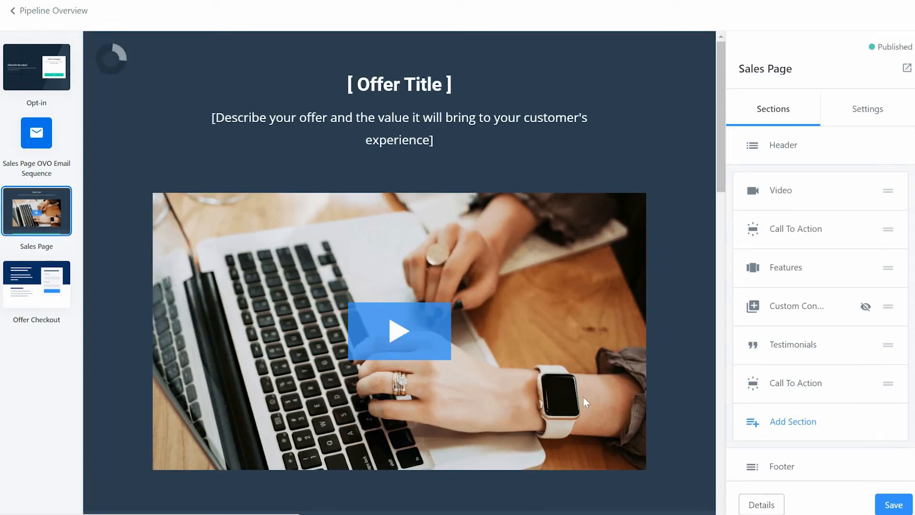
scroll(720, 179, down, 10)
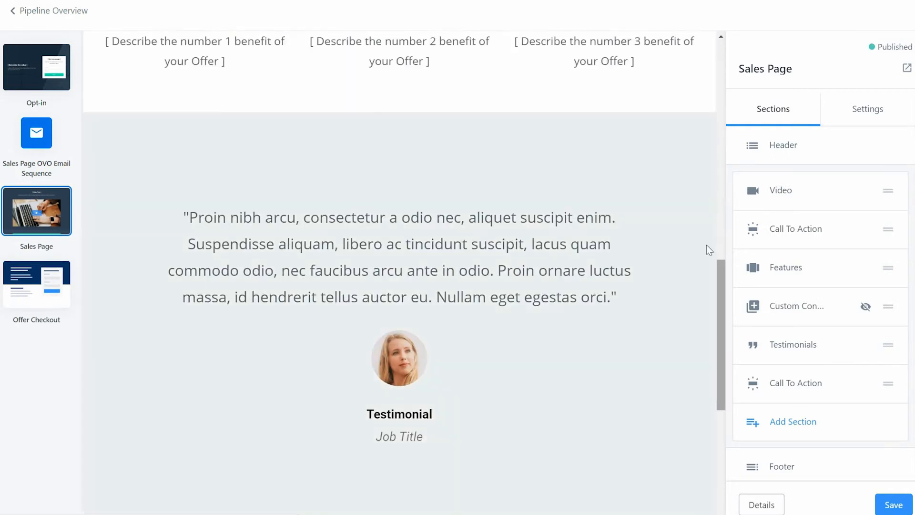
scroll(715, 369, down, 4)
scroll(710, 396, down, 4)
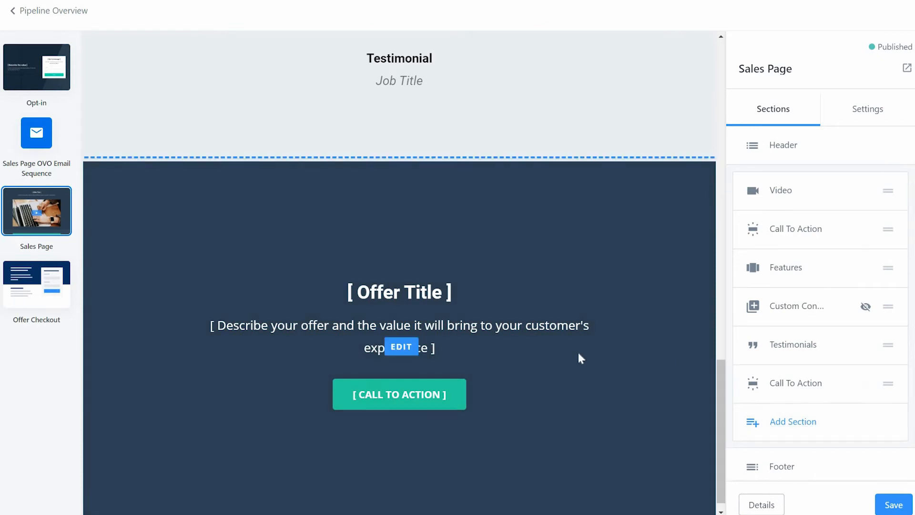
Review the offer settings in the pipeline's Offer Checkout stage and save them.
click(51, 292)
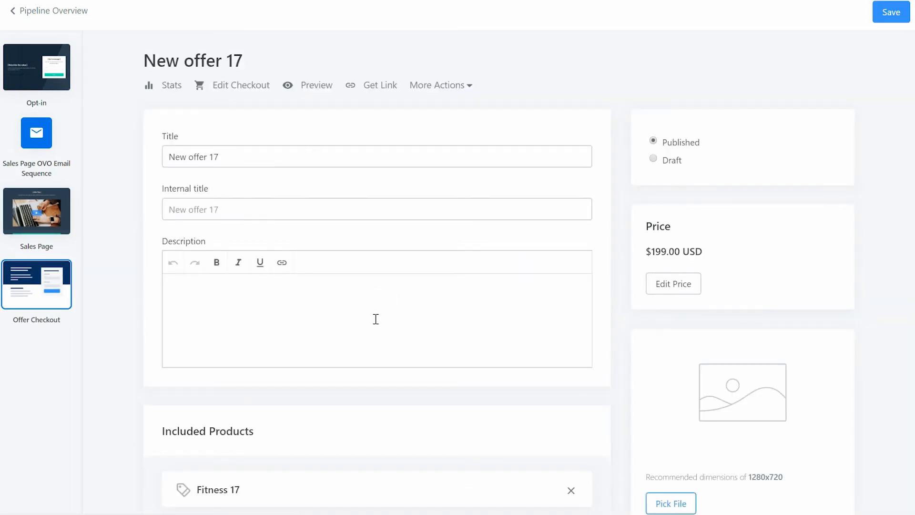
scroll(441, 395, down, 1)
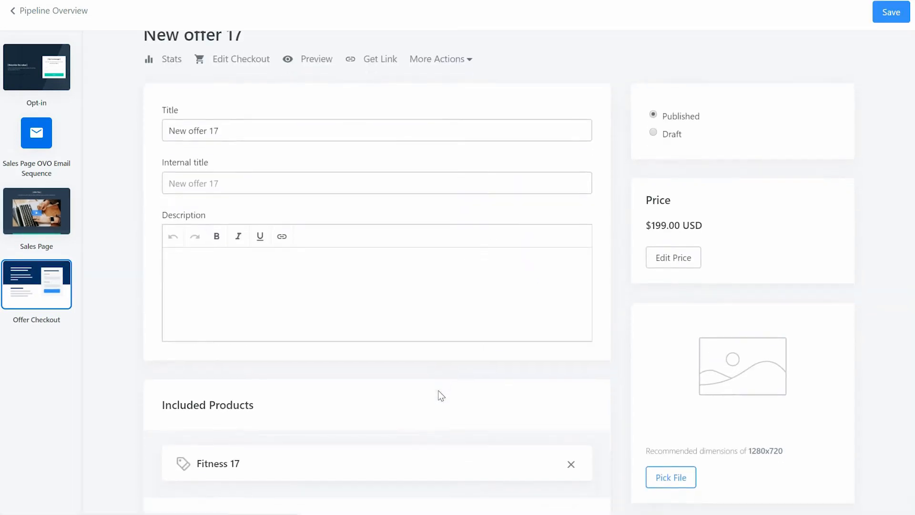
scroll(439, 391, down, 5)
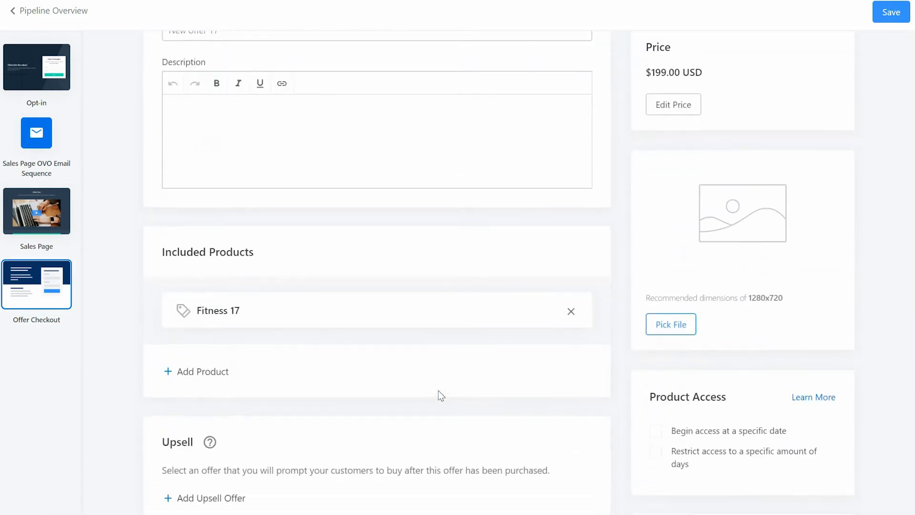
scroll(439, 390, down, 5)
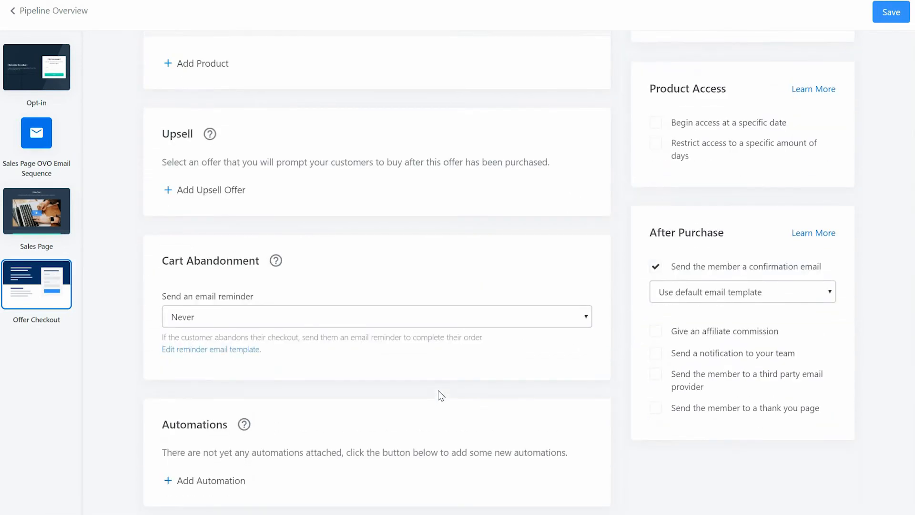
click(890, 12)
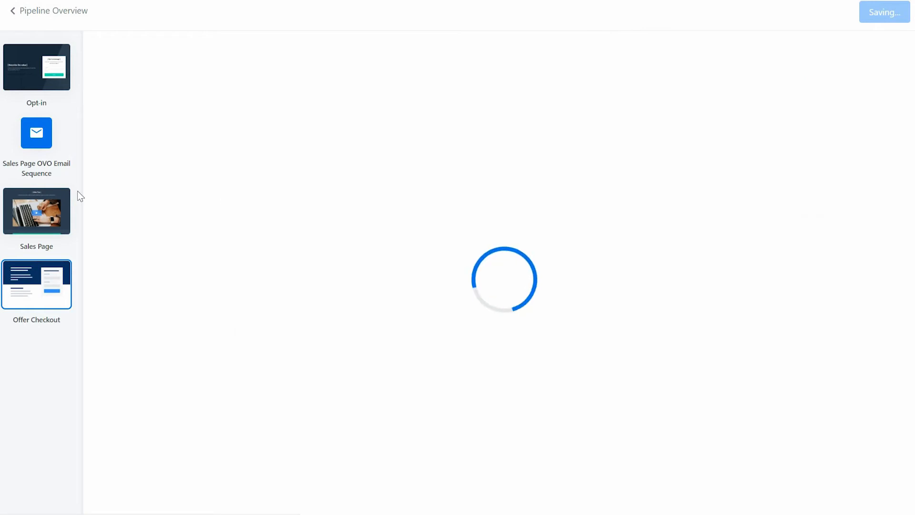
Return to the pipelines overview, reopen the Sales Page OVO pipeline and copy its link for sharing.
click(24, 13)
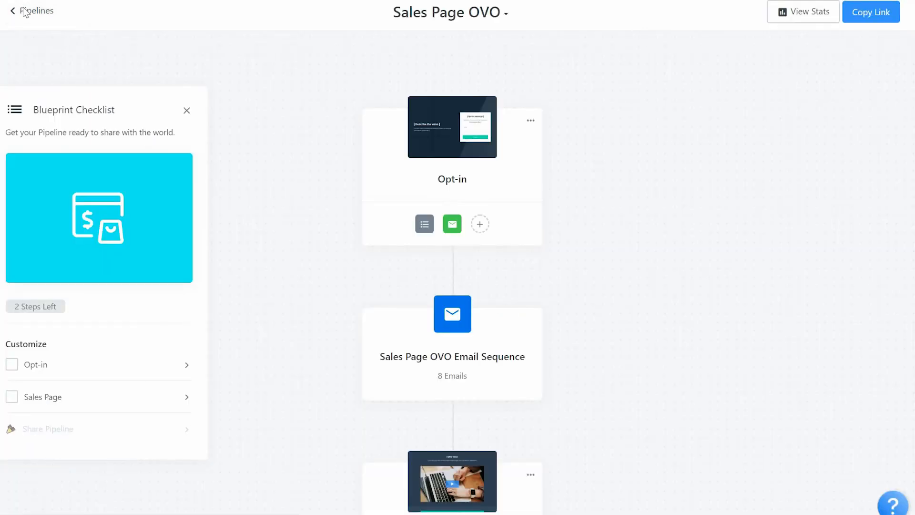
click(24, 12)
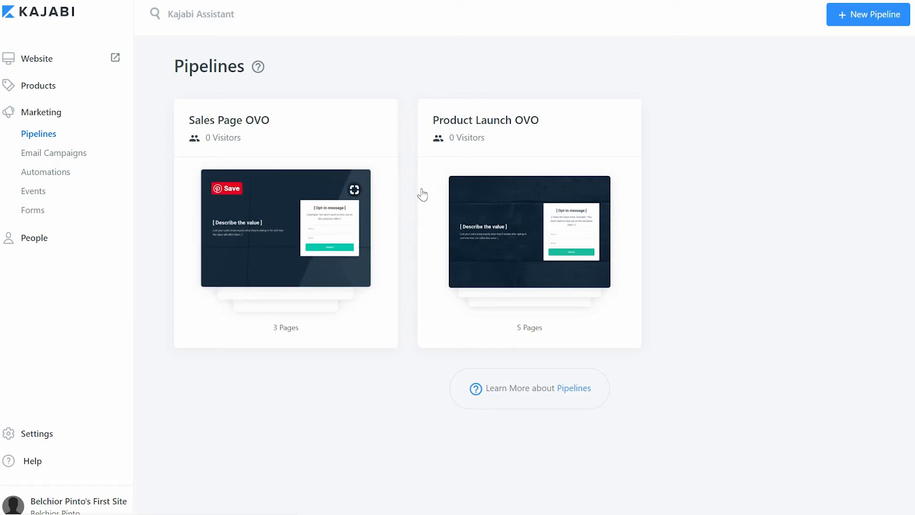
click(332, 156)
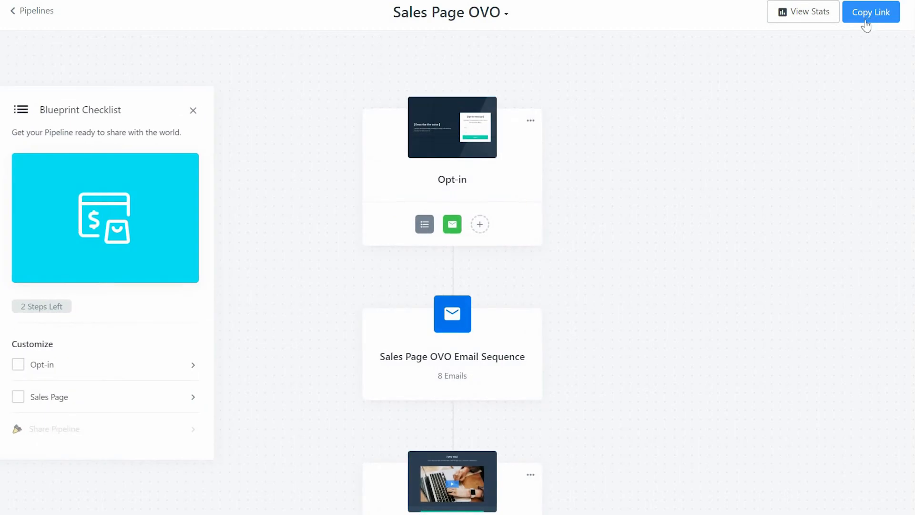
click(865, 19)
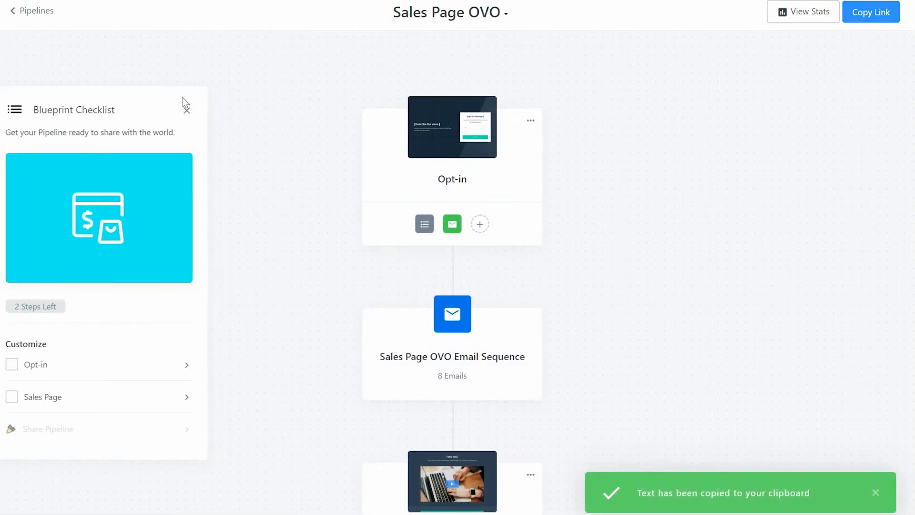
Leave the pipeline and start adding a single person, filling in the contact's name and email.
click(29, 14)
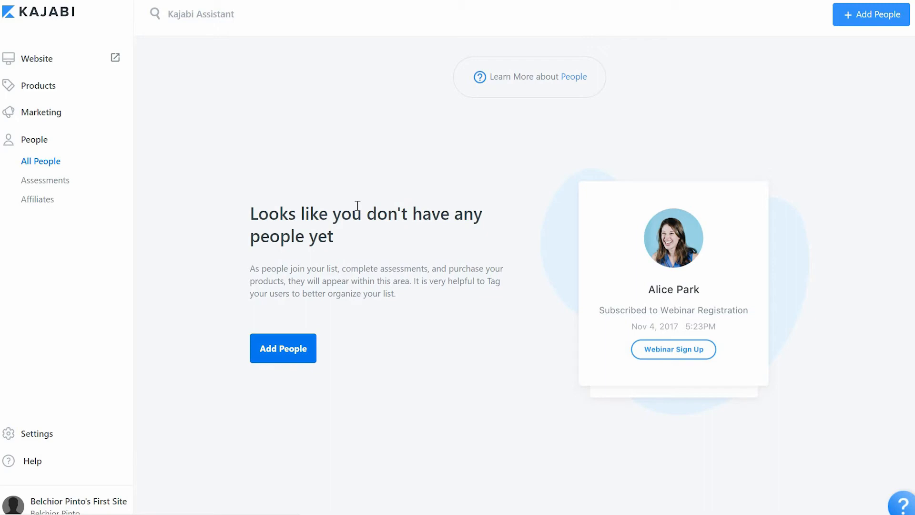
click(485, 220)
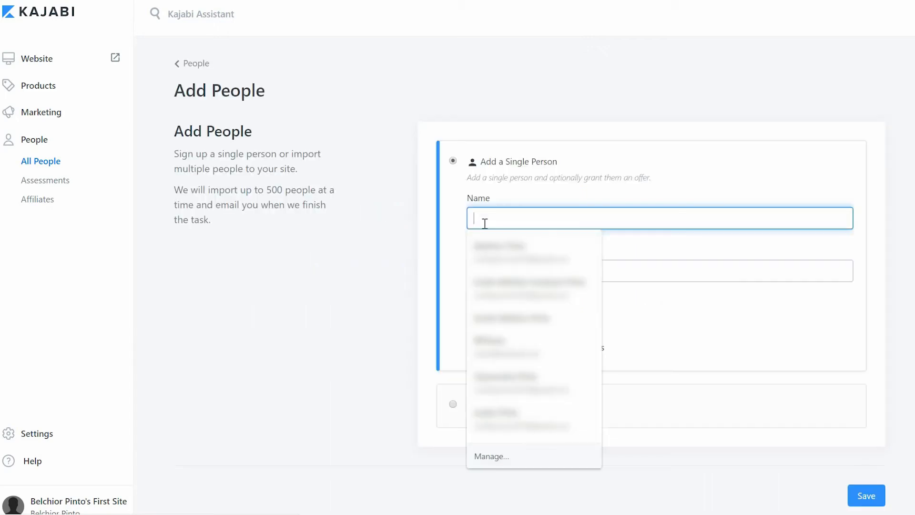
click(493, 253)
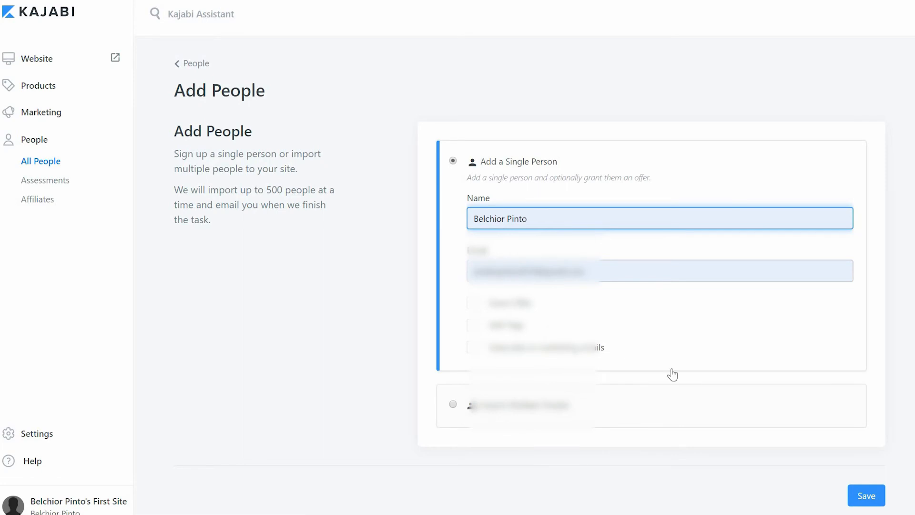
Grant the new contact New offer 17, save the contact and return to the list of all people.
click(473, 308)
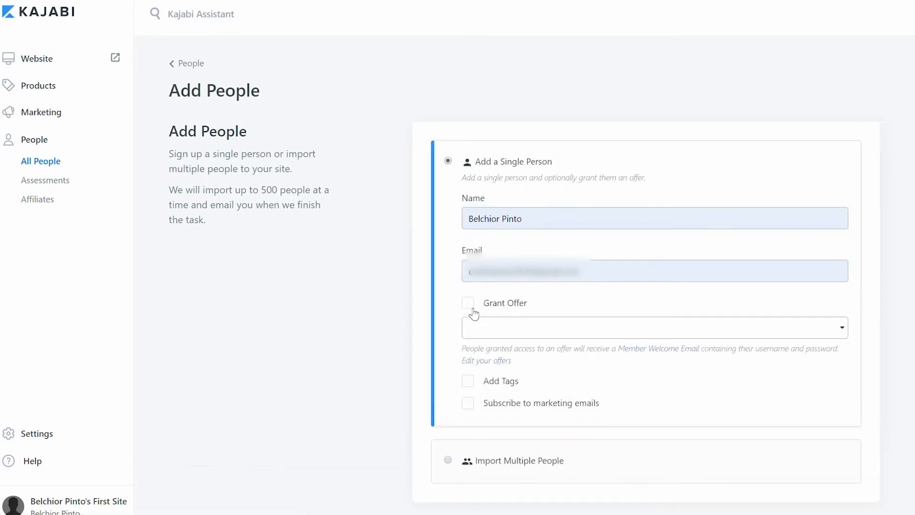
click(567, 333)
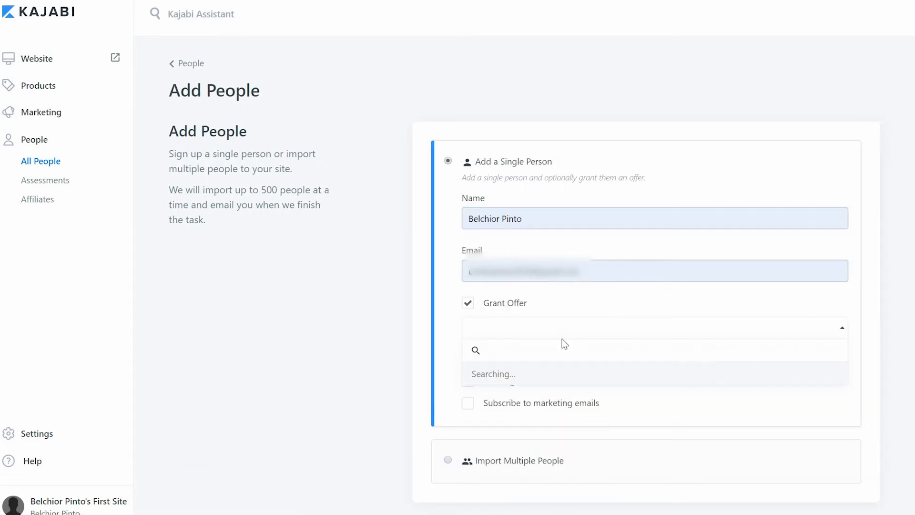
click(504, 450)
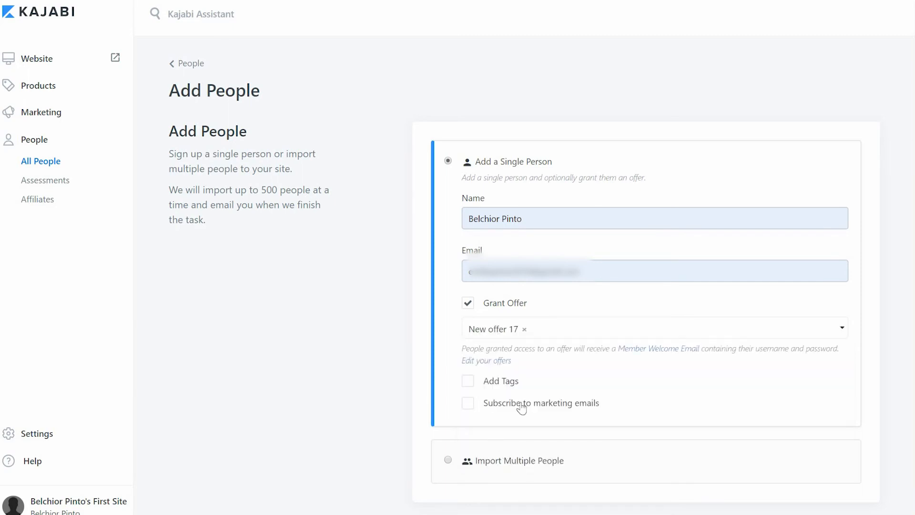
scroll(624, 452, down, 1)
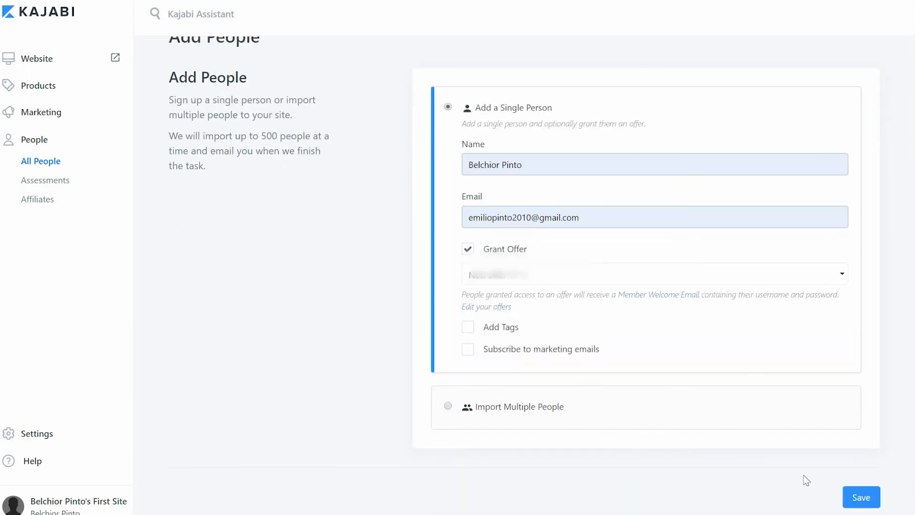
click(861, 498)
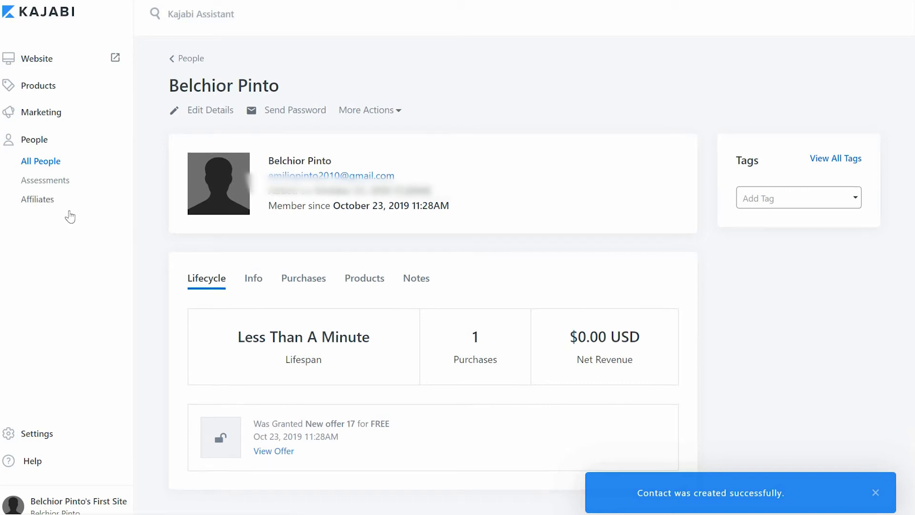
click(50, 161)
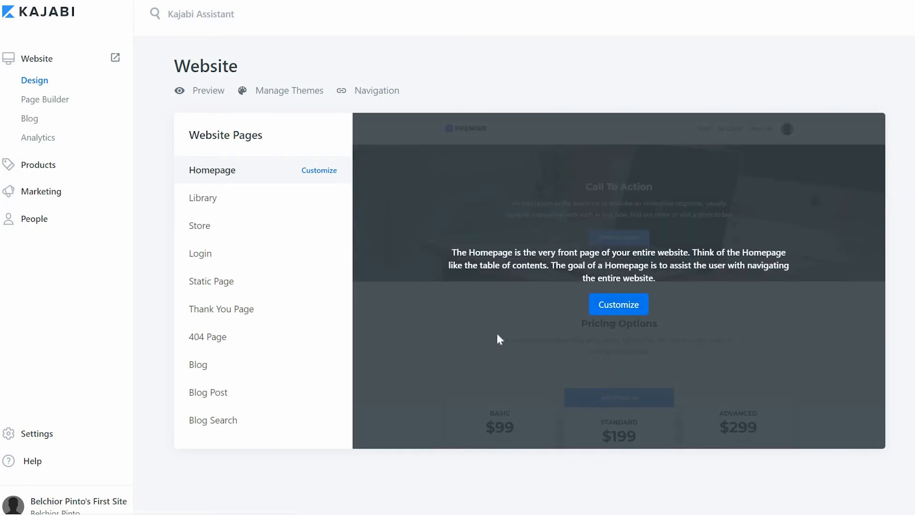
Link the homepage Call To Action's ENROLL TODAY button to the copied pipeline URL, set it to open in a new window, and save.
click(647, 265)
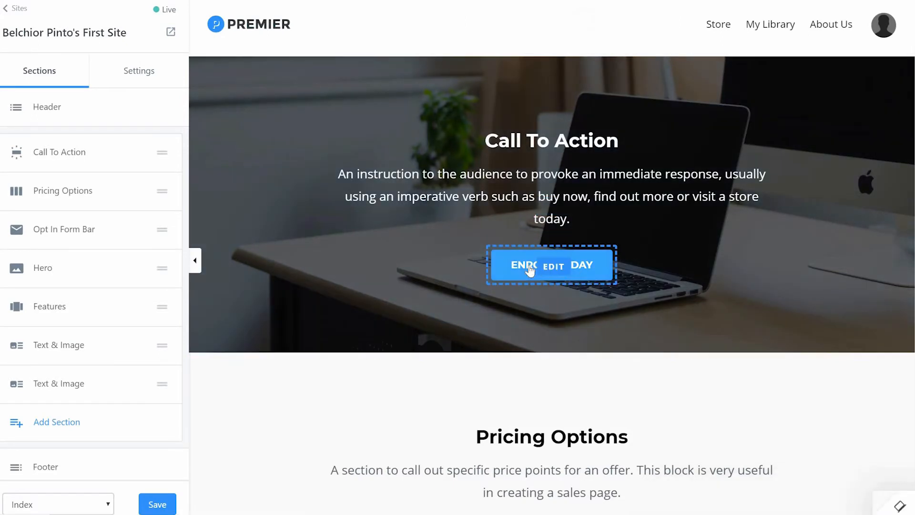
click(495, 271)
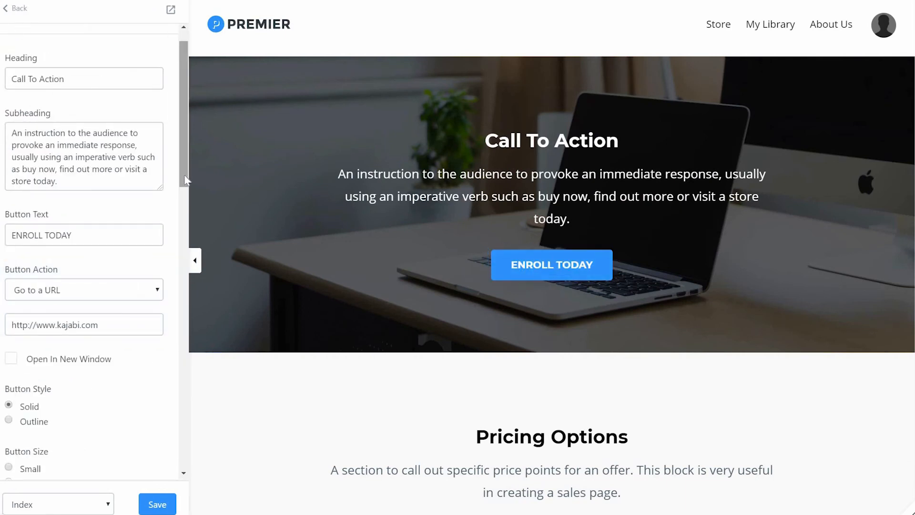
drag(184, 175, 182, 206)
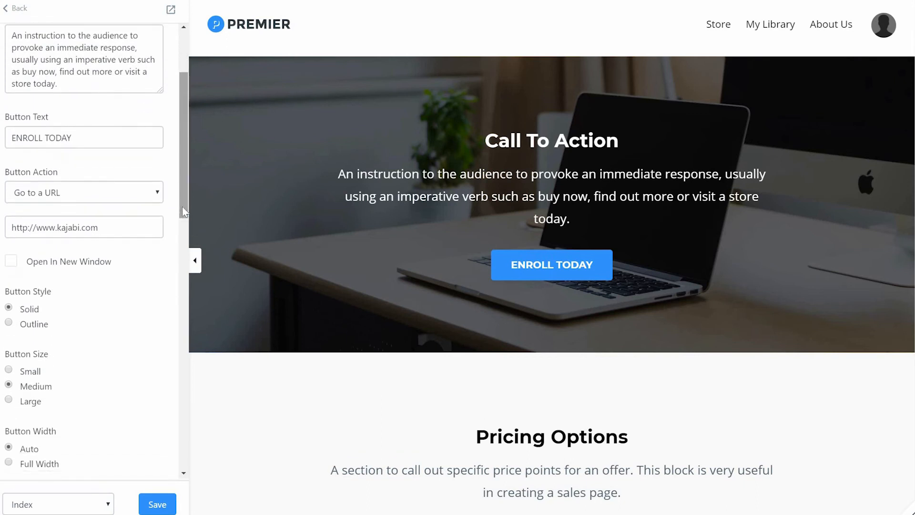
drag(102, 230, 2, 232)
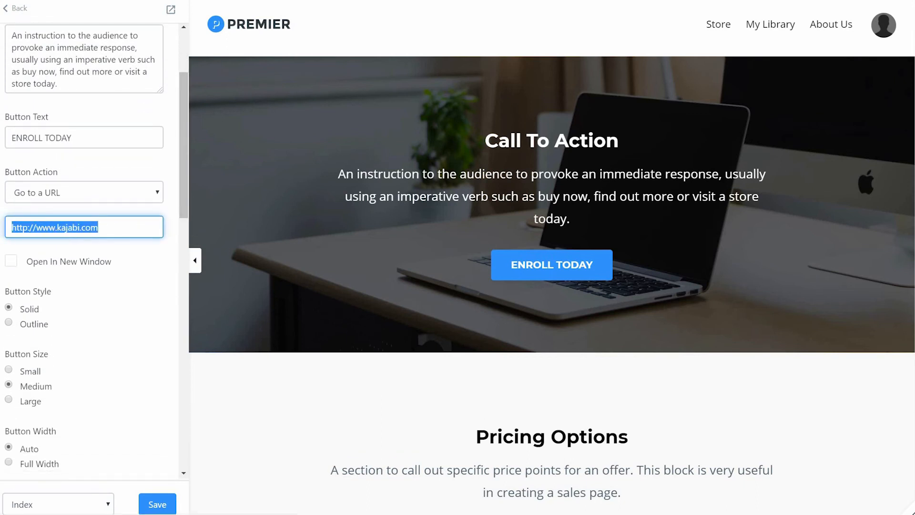
key(ctrl+v)
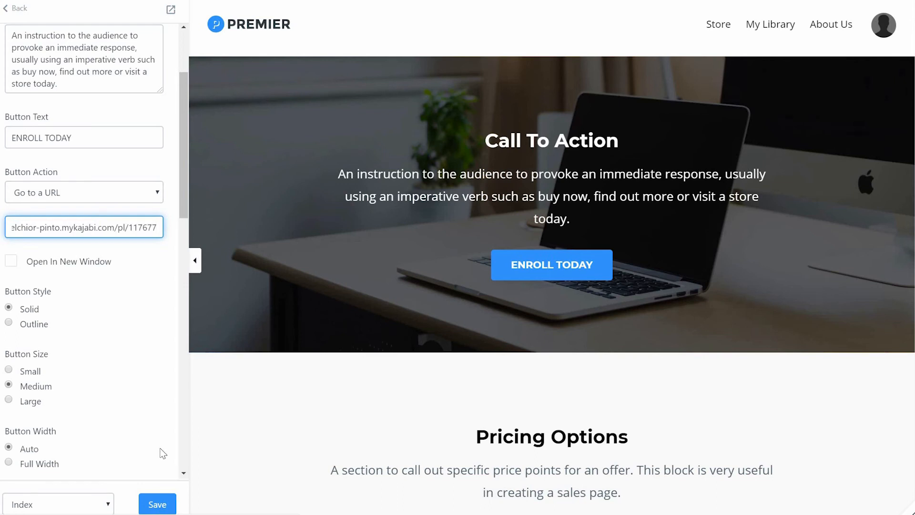
click(11, 261)
click(150, 503)
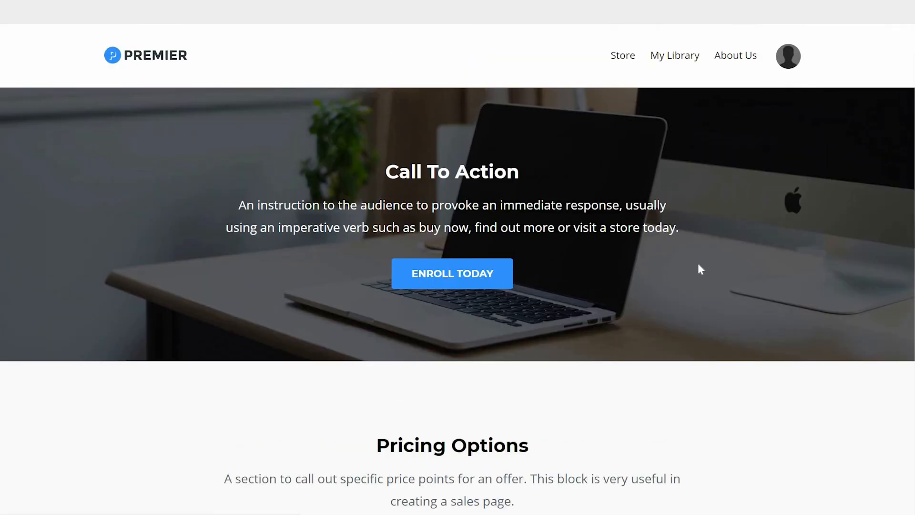
Review the live homepage from the Call To Action down to the Text & Image sections and back.
scroll(613, 336, down, 14)
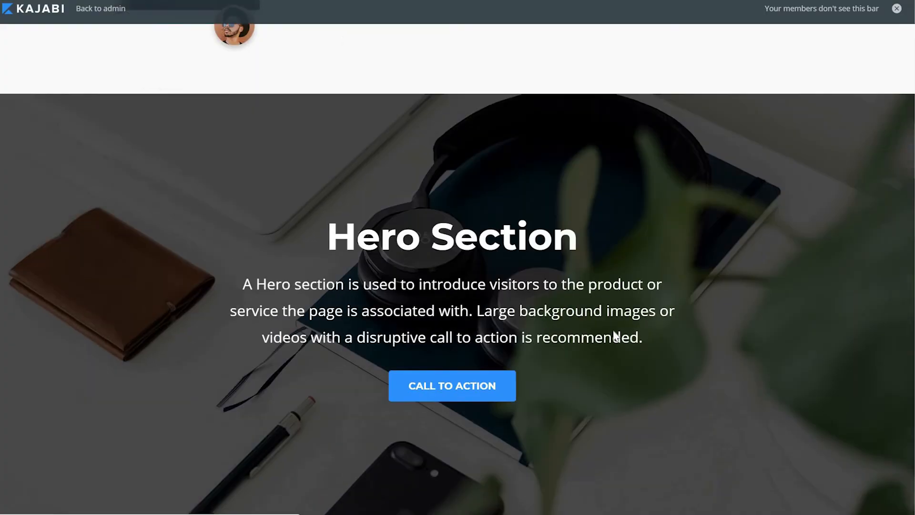
scroll(613, 331, down, 15)
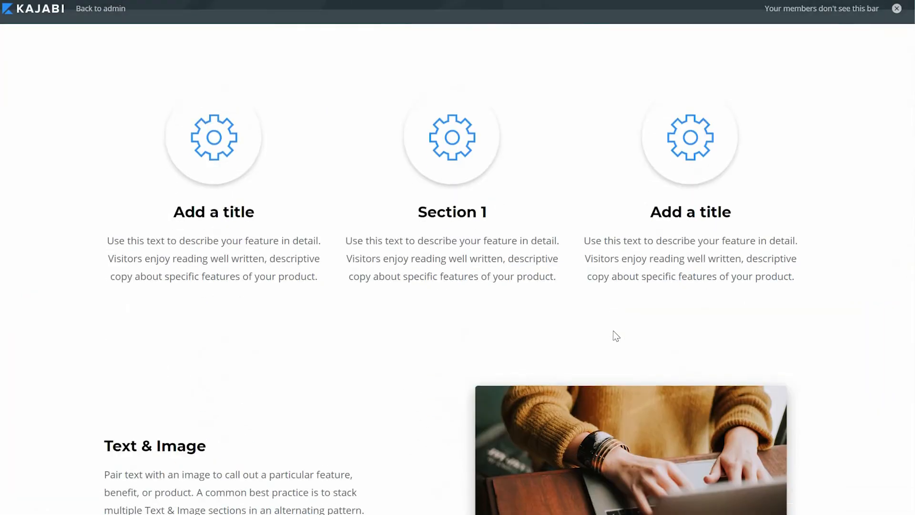
scroll(613, 330, down, 5)
scroll(613, 330, up, 20)
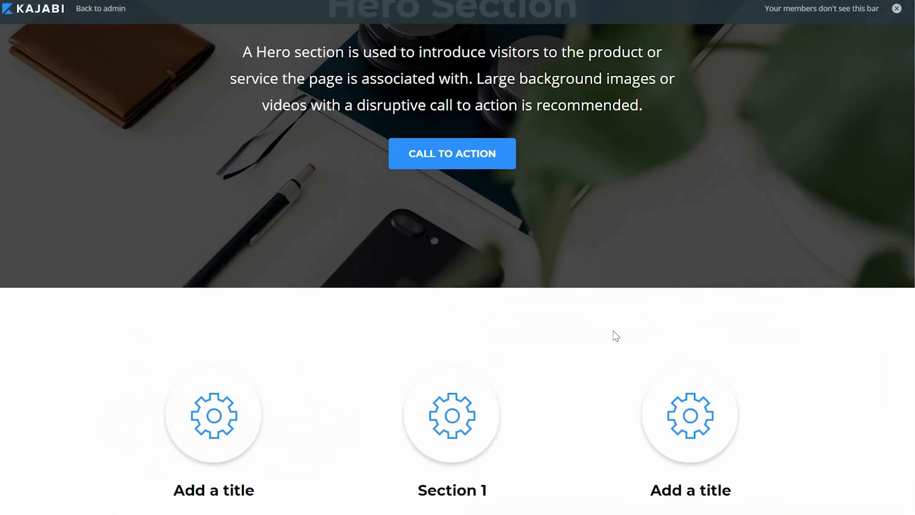
scroll(613, 330, up, 13)
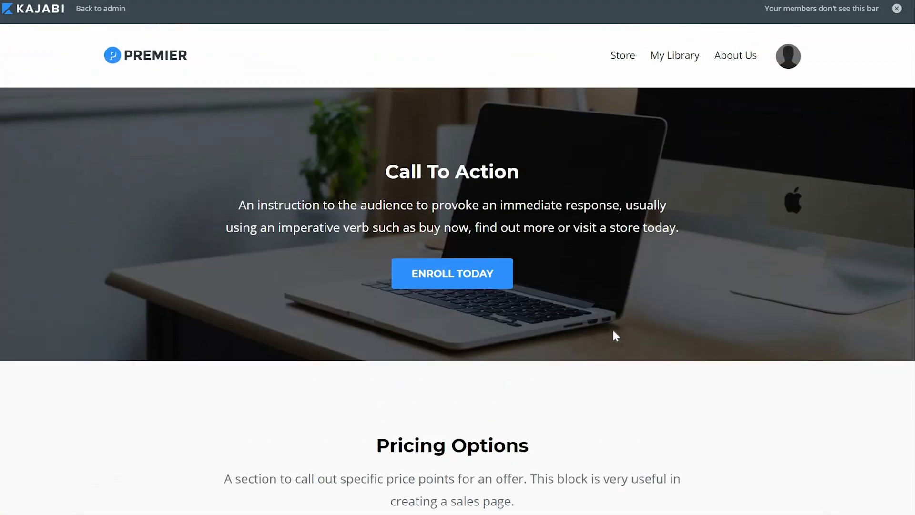
Follow the ENROLL TODAY button to the pipeline's opt-in page and check the form's Name and Email fields.
click(436, 284)
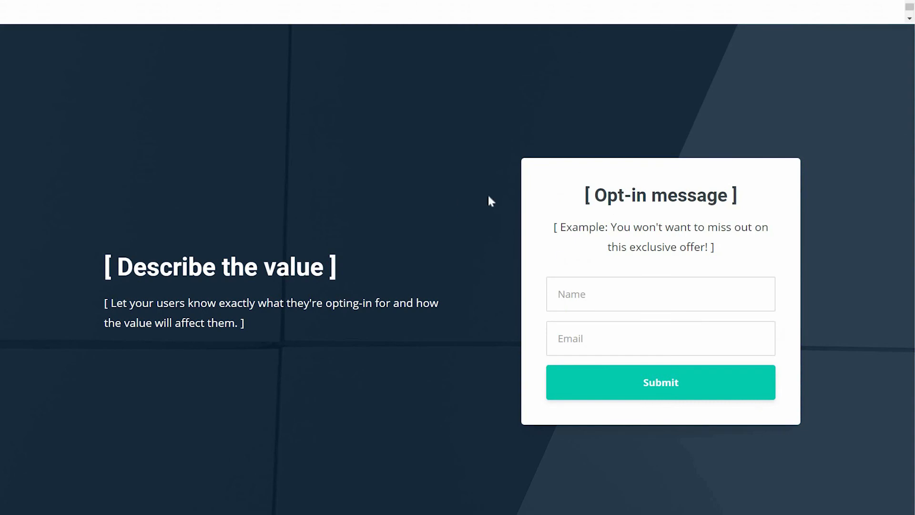
click(578, 292)
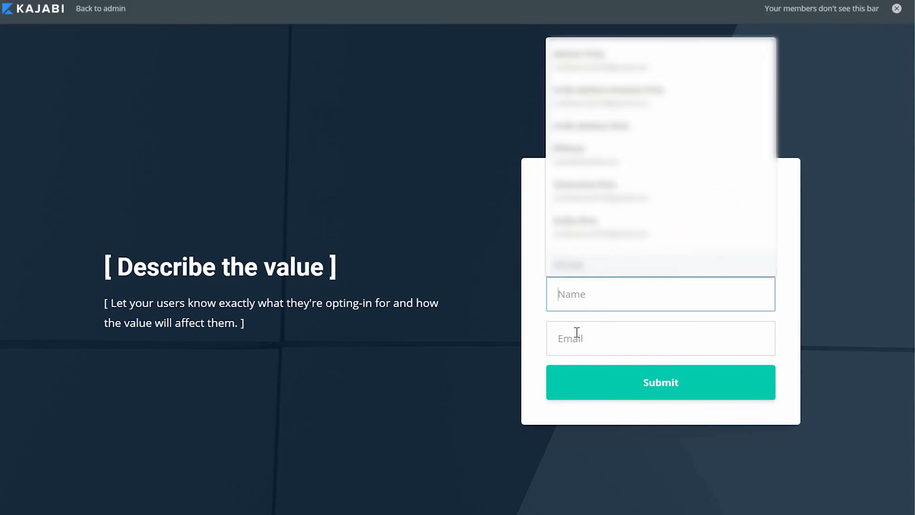
click(577, 332)
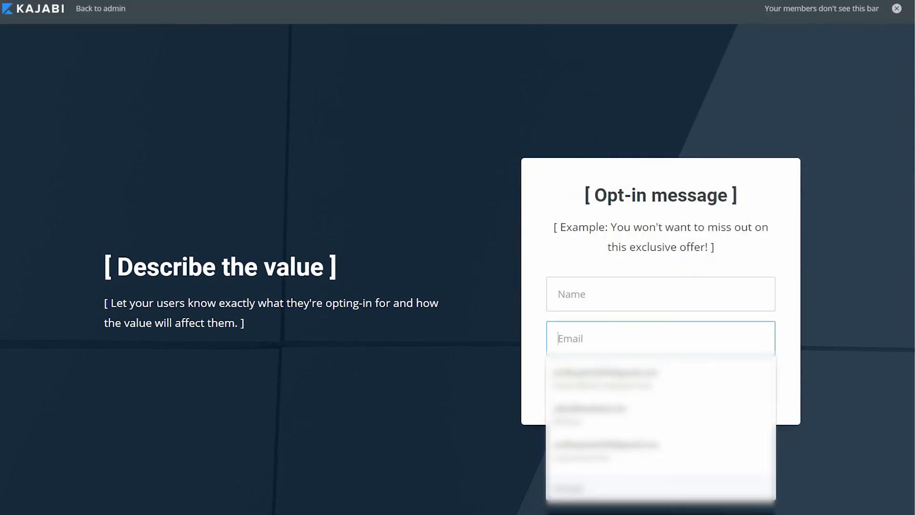